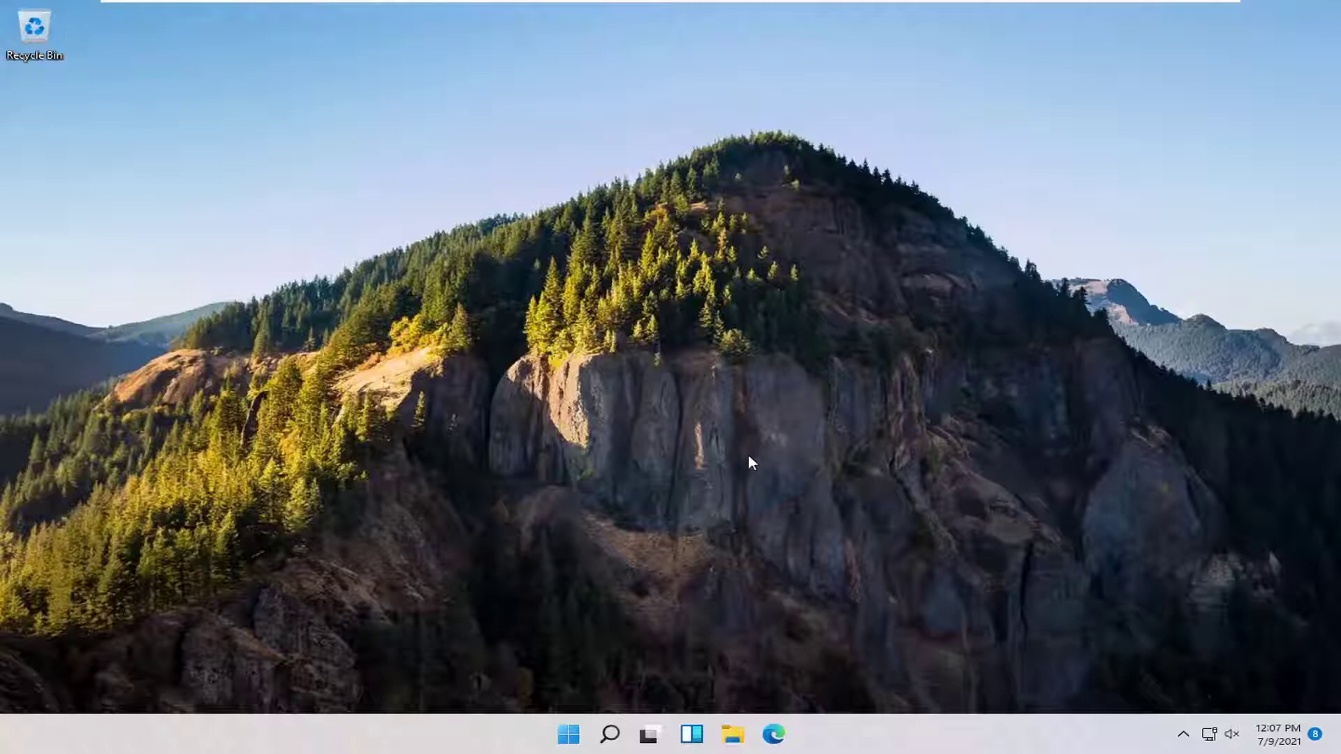
# Tick SMB 1.0/CIFS Client under SMB 1.0/CIFS File Sharing Support in Windows Features and apply.
pyautogui.click(610, 736)
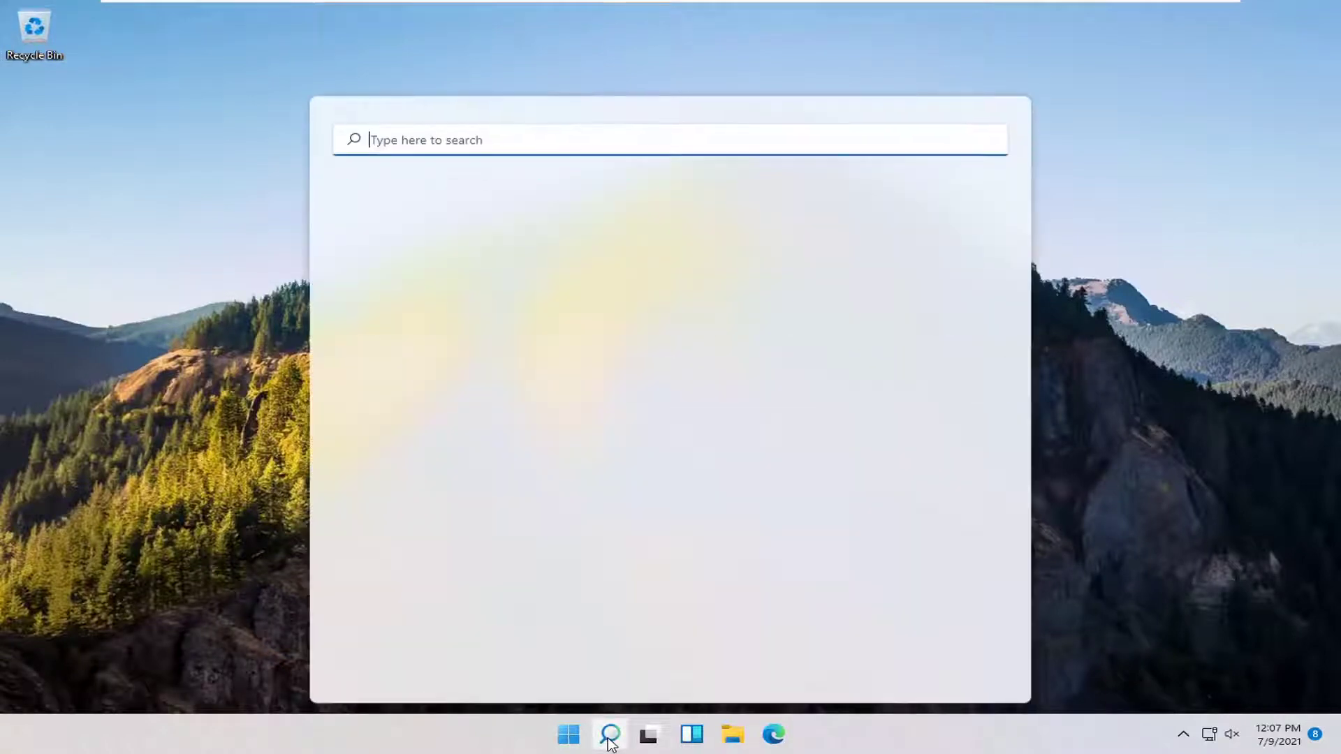
pyautogui.write('w')
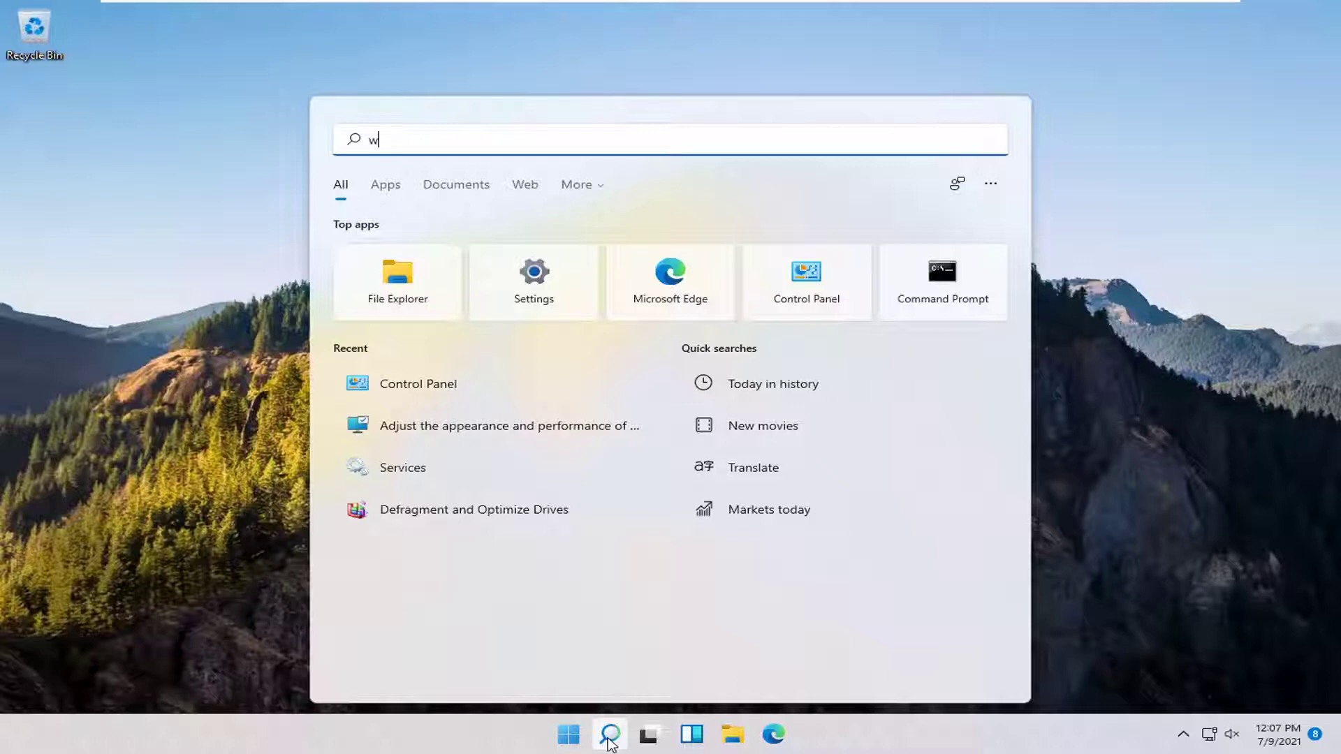
pyautogui.write('indows features')
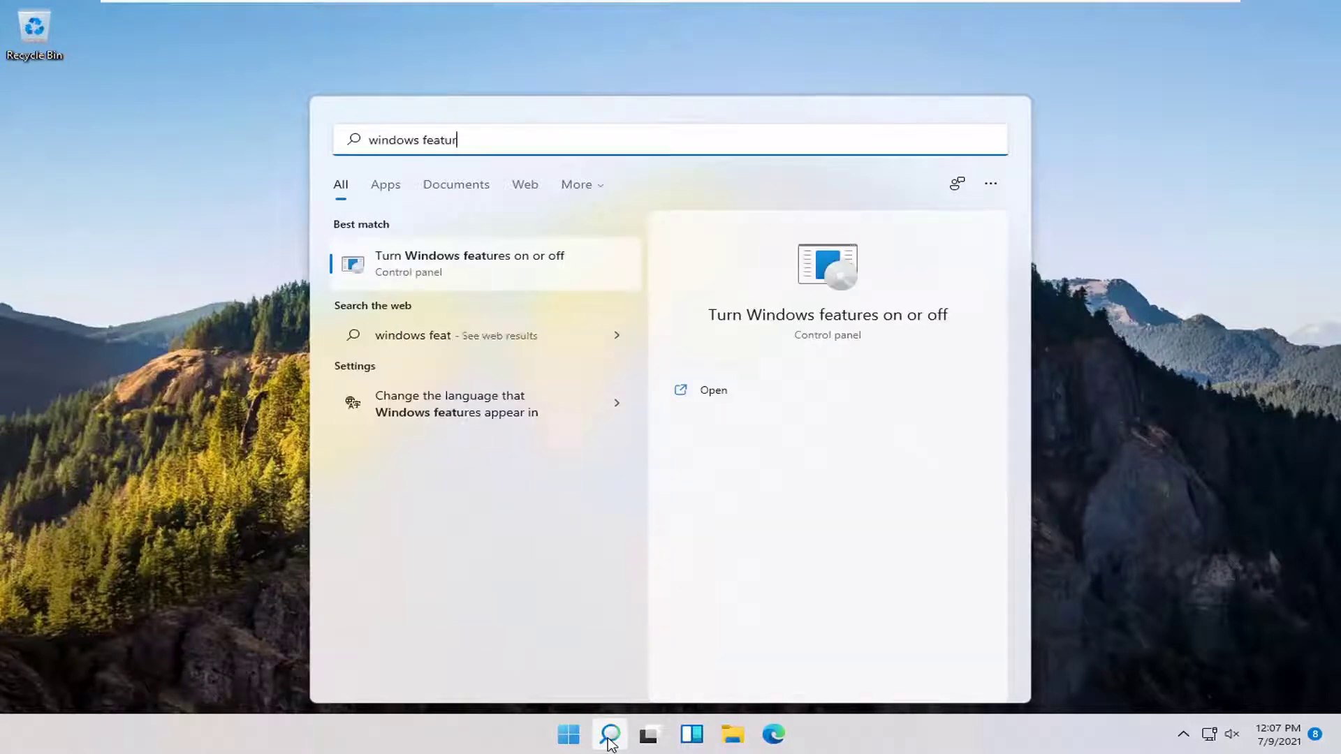
pyautogui.click(520, 262)
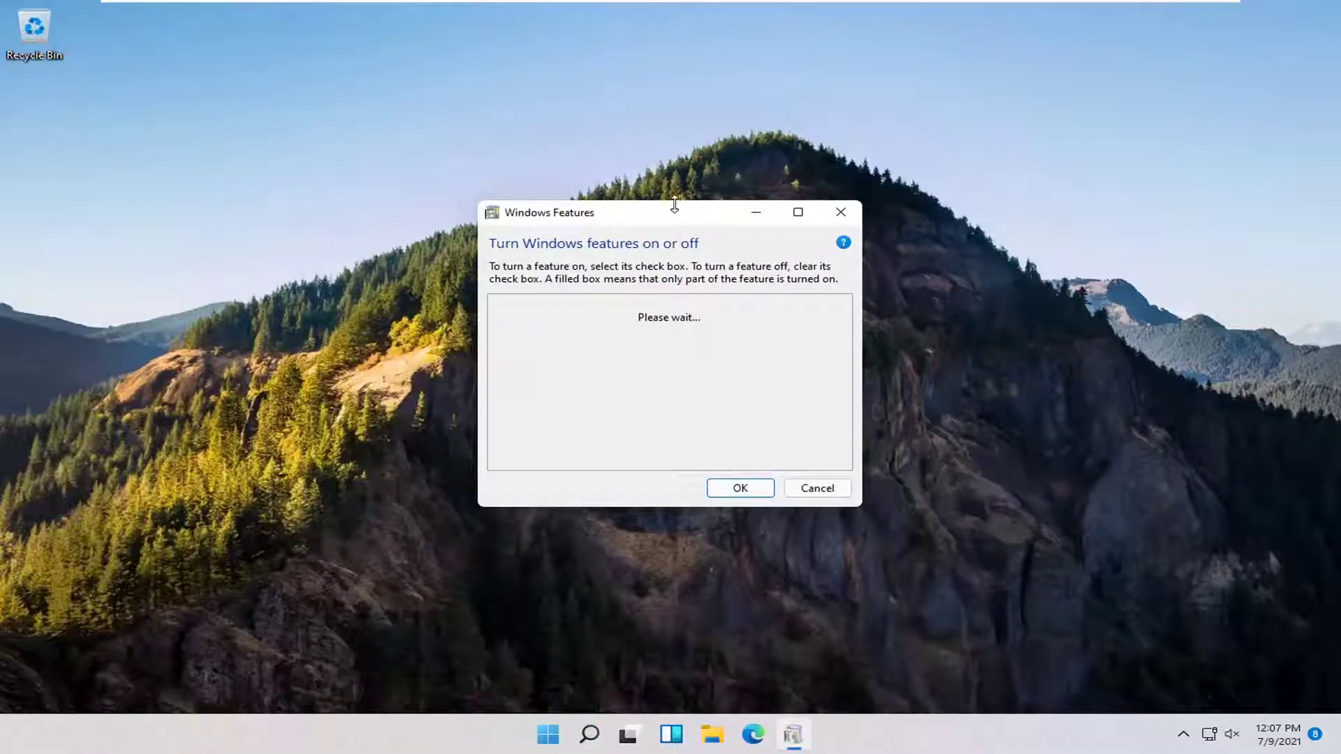
pyautogui.moveTo(680, 214); pyautogui.dragTo(687, 205)
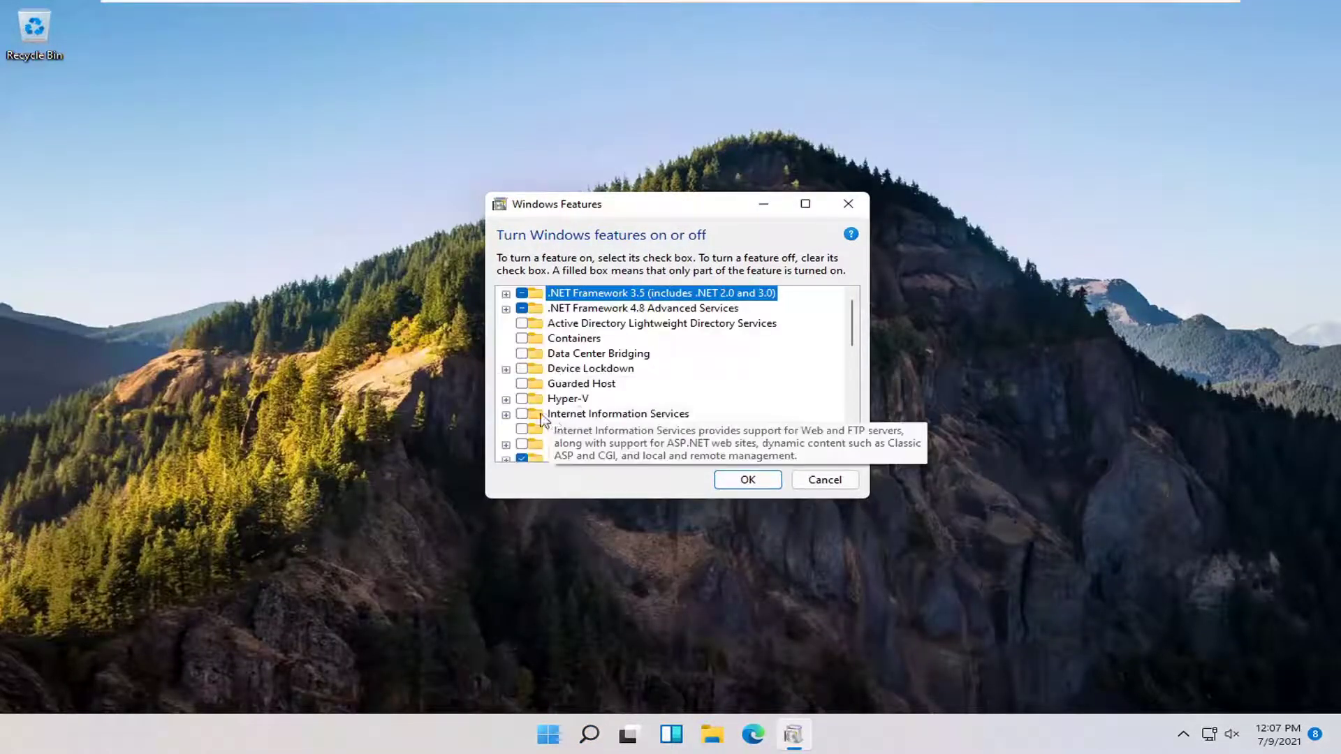
pyautogui.scroll(-2, 628, 398)
pyautogui.scroll(-3, 629, 446)
pyautogui.scroll(-2, 587, 398)
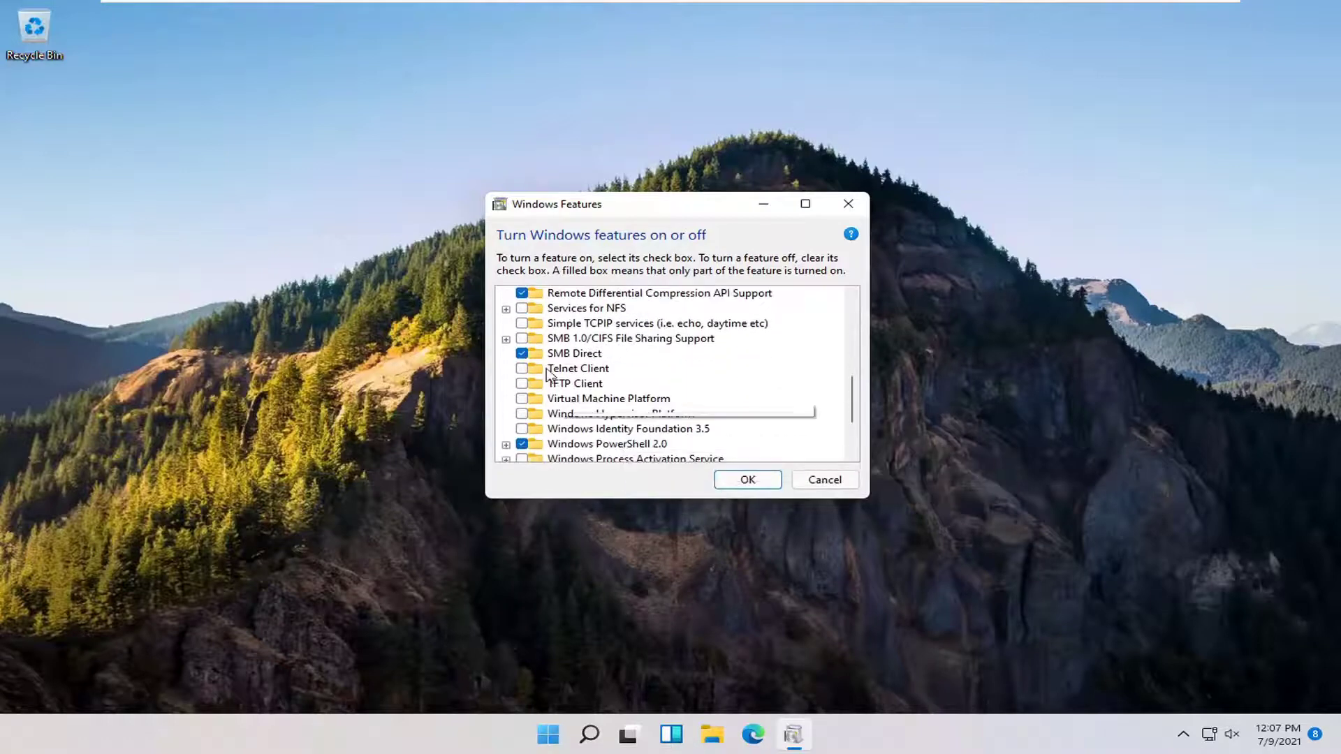
pyautogui.click(506, 339)
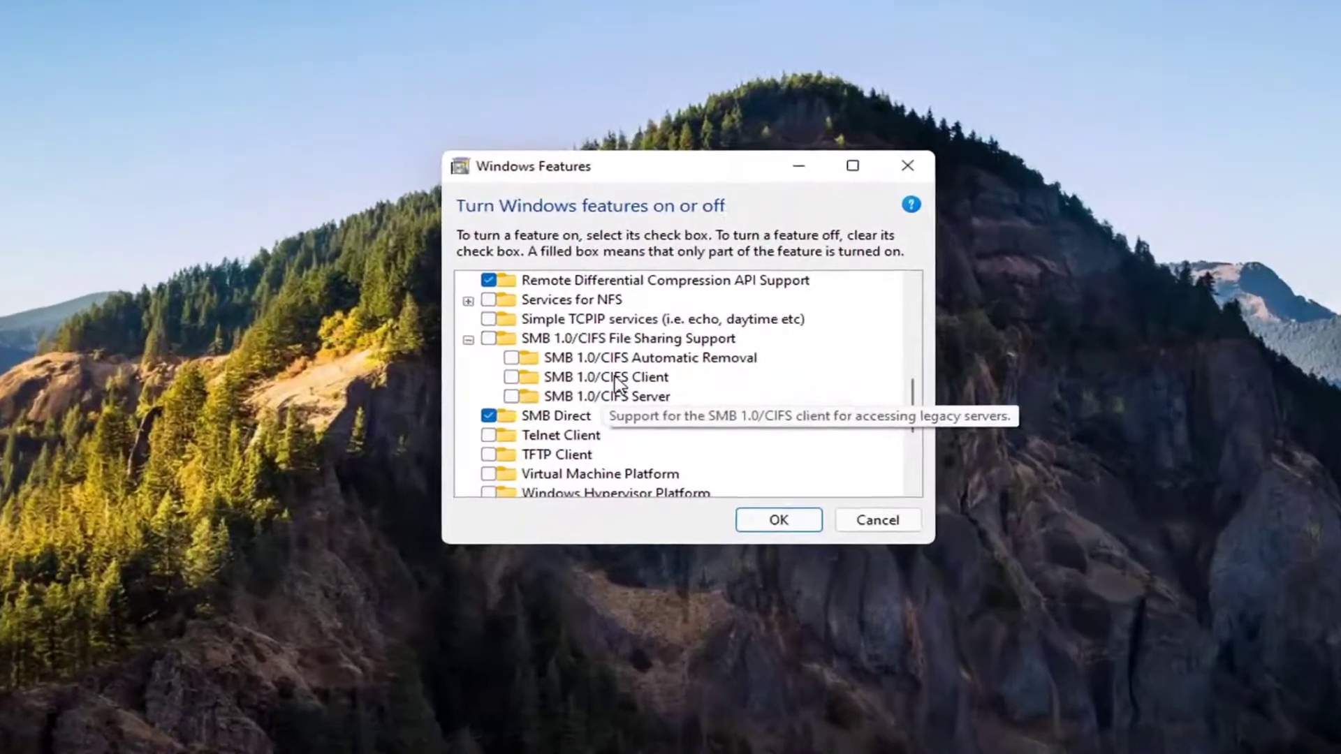
pyautogui.click(509, 377)
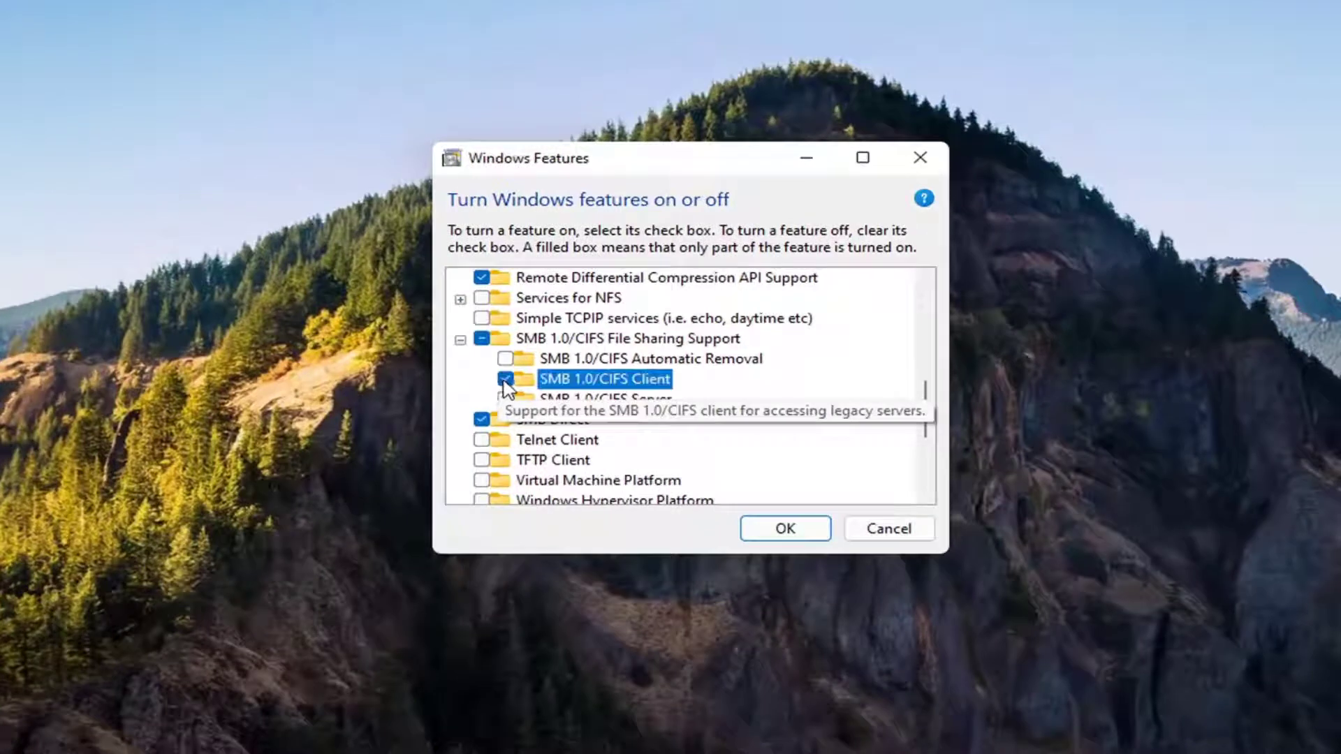
pyautogui.click(807, 529)
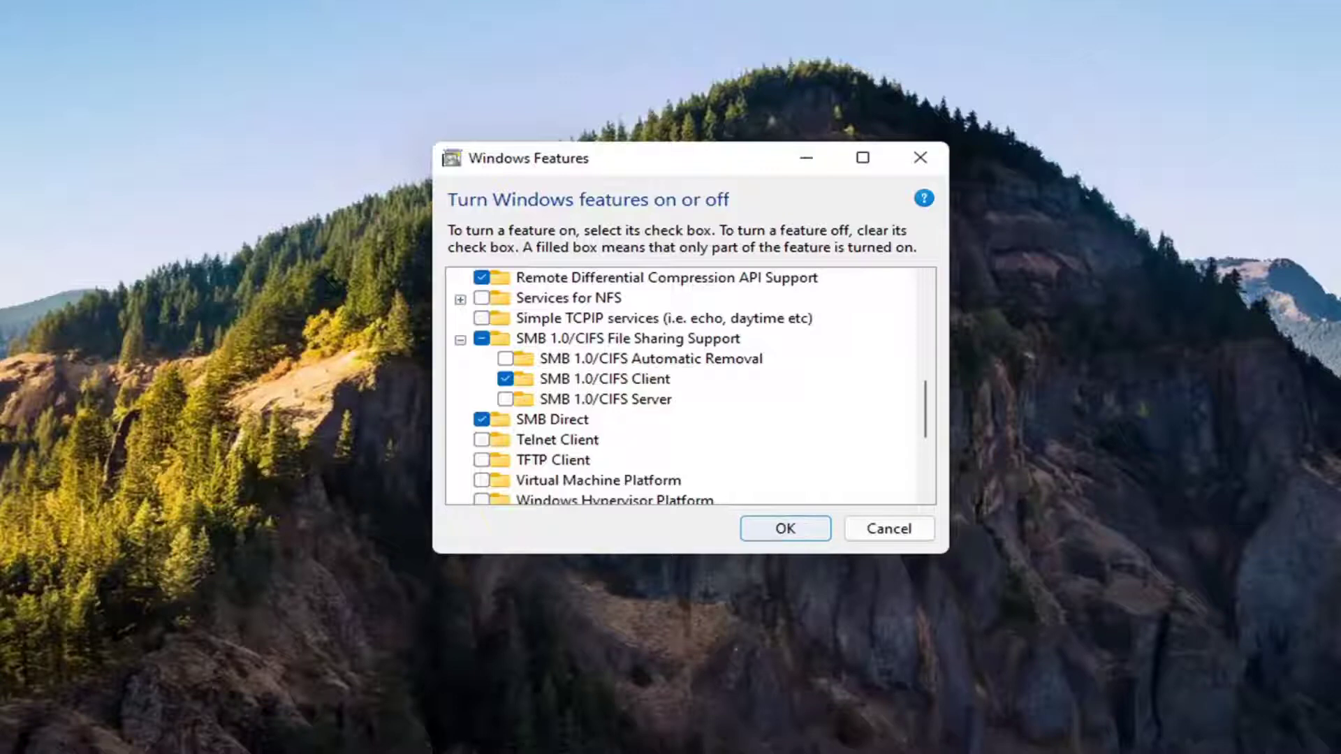
pyautogui.click(786, 528)
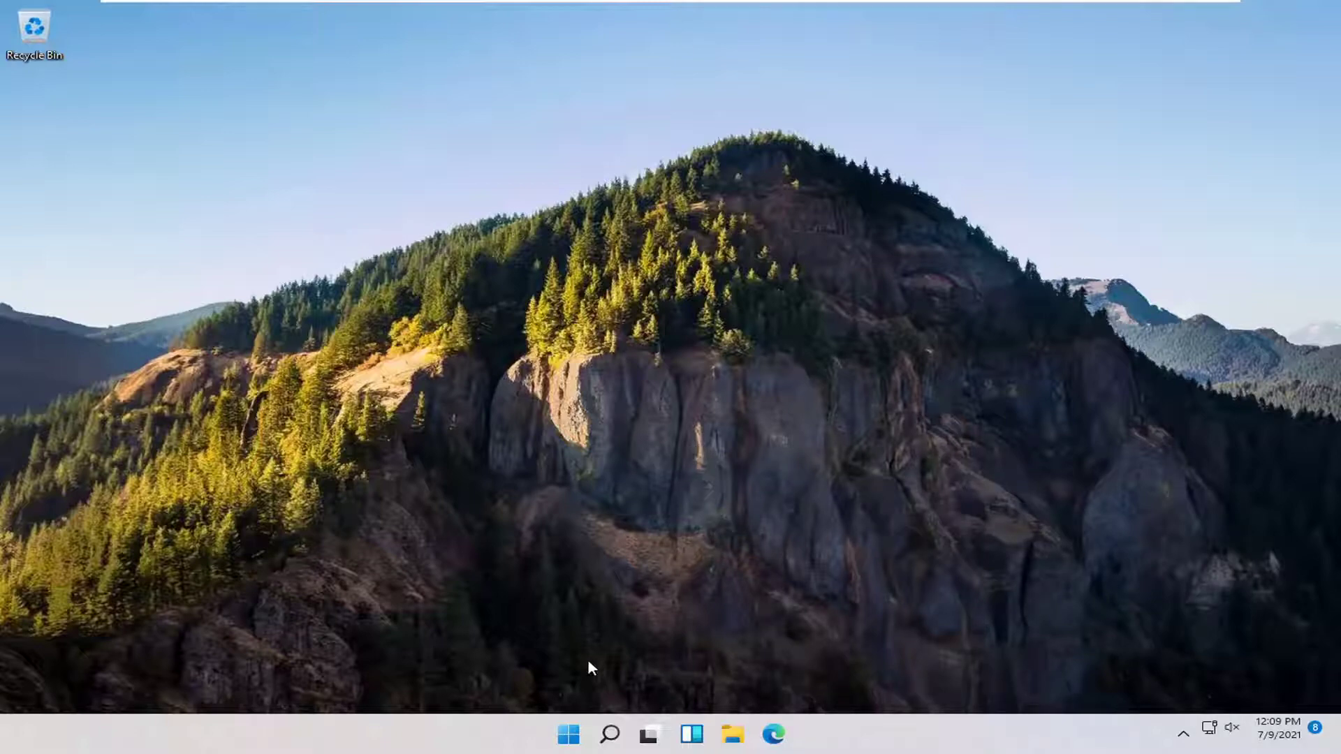
# Launch Control Panel in Category view and go to Network and Internet > Network and Sharing Center.
pyautogui.click(610, 736)
pyautogui.write('c')
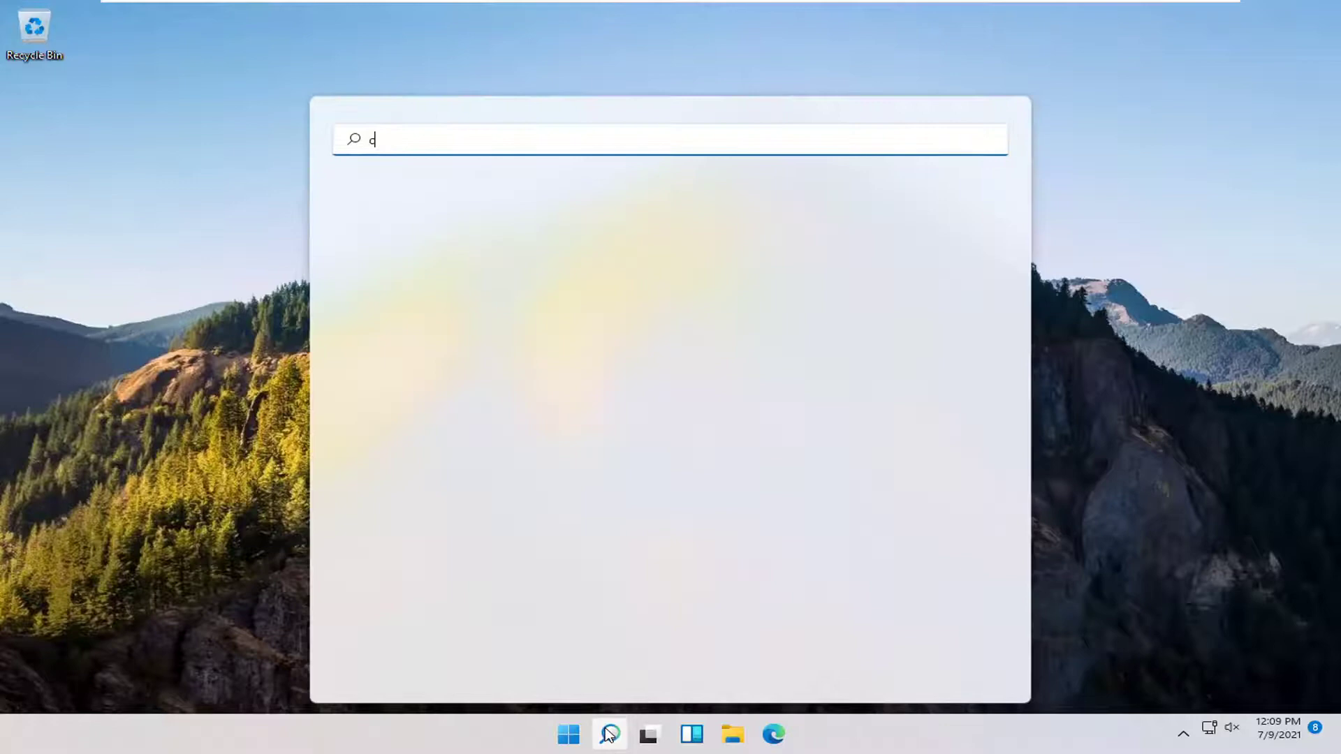
pyautogui.write('ontrol panel')
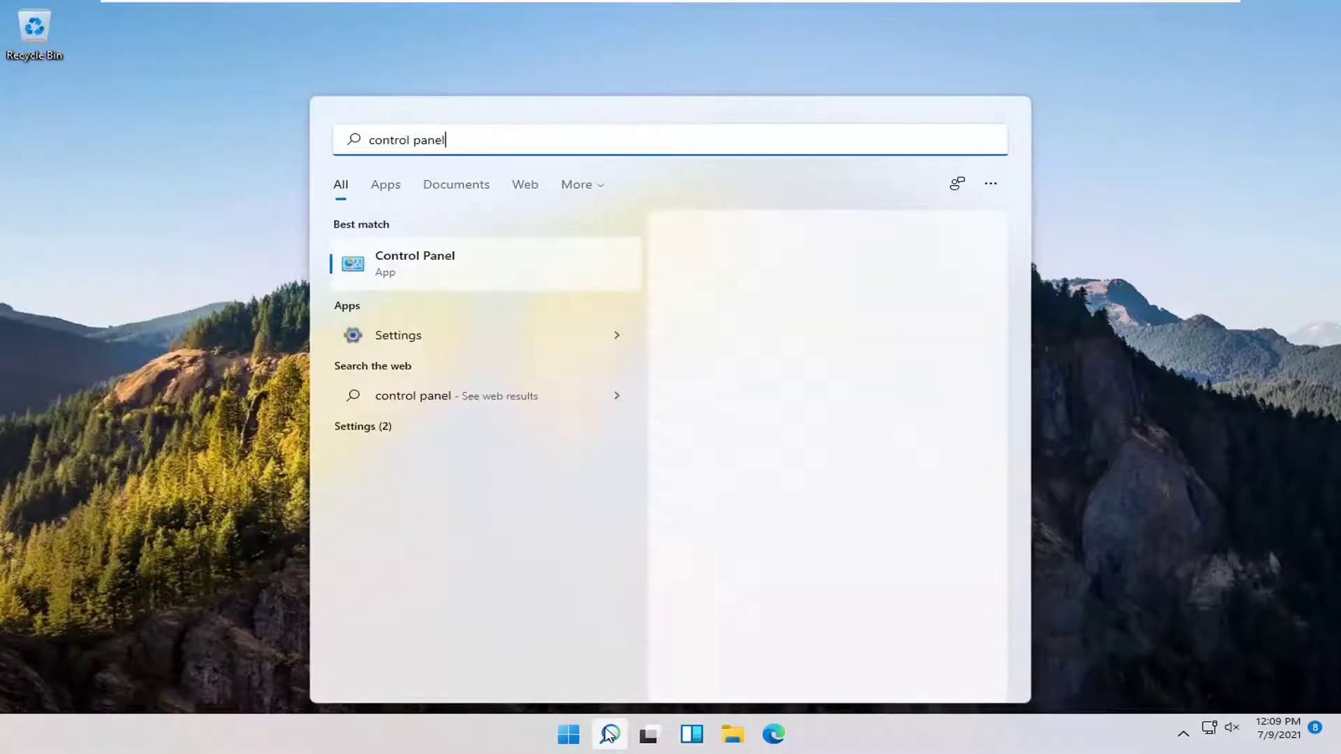
pyautogui.click(435, 264)
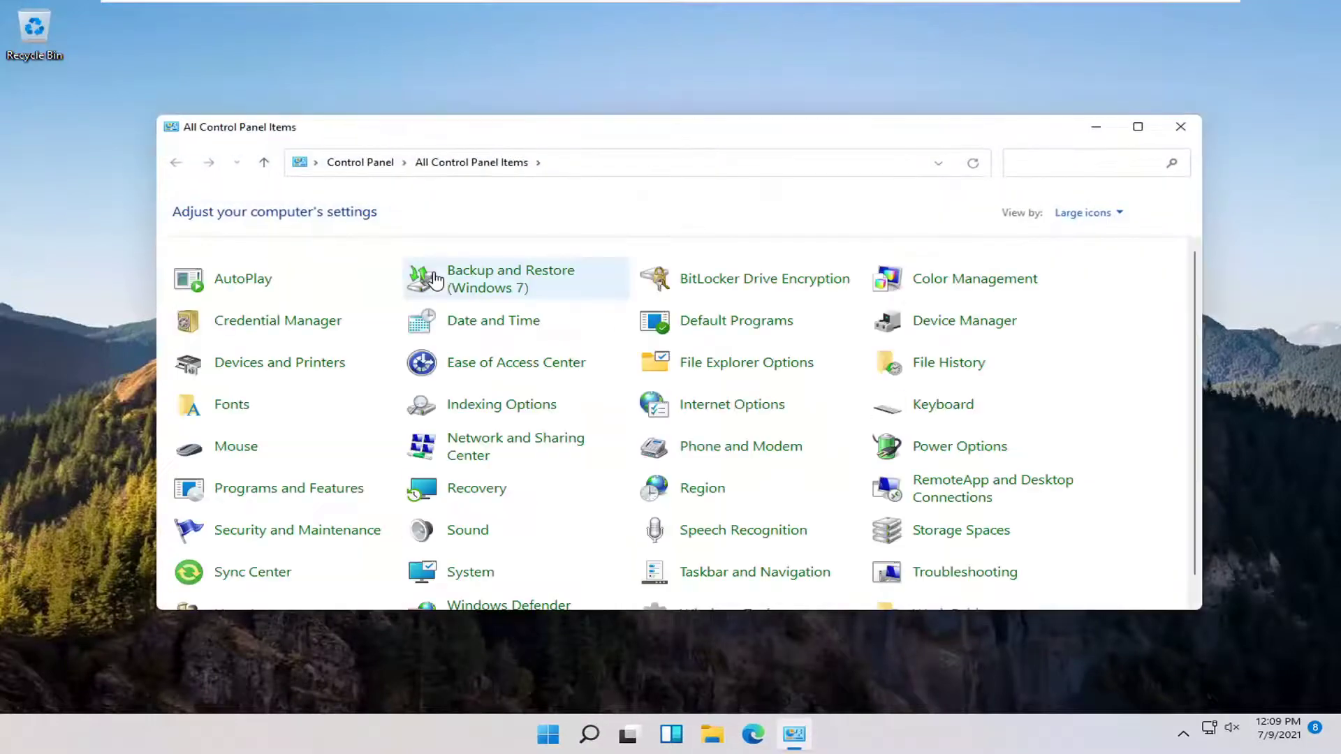
pyautogui.click(1088, 213)
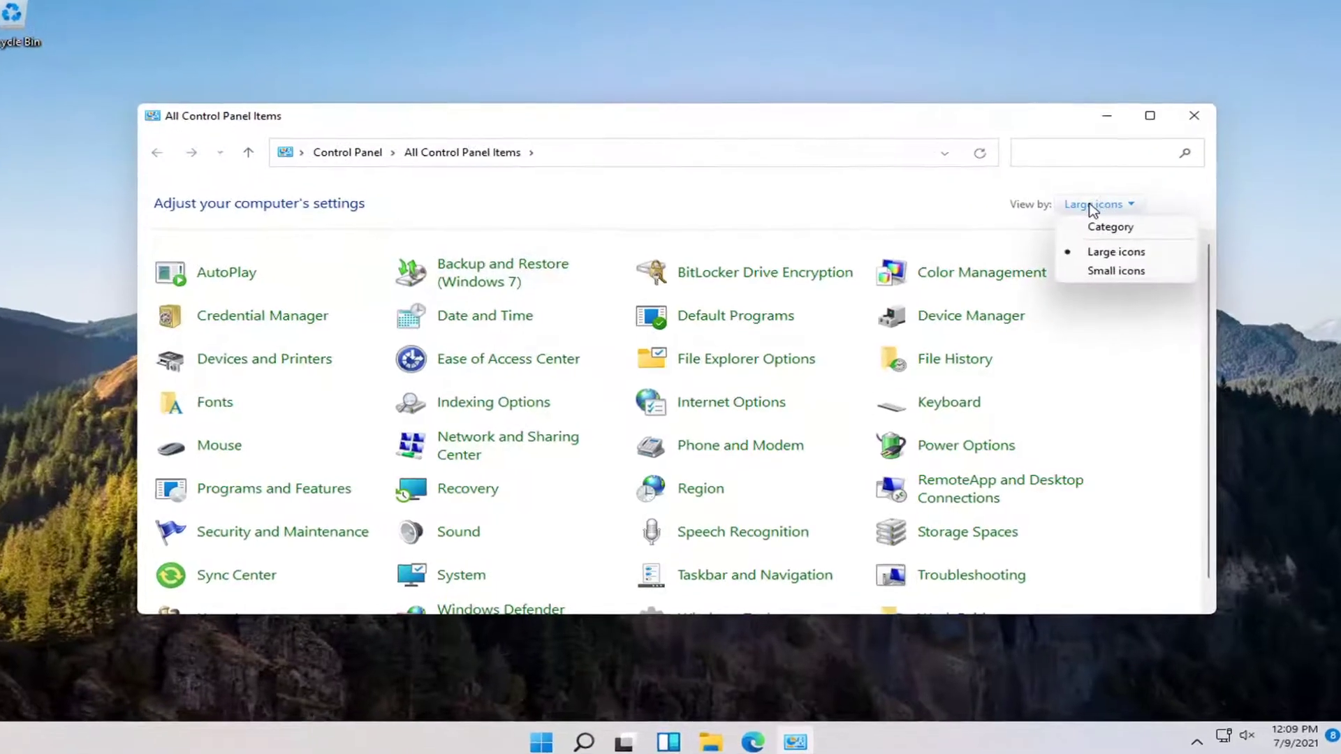
pyautogui.click(1121, 219)
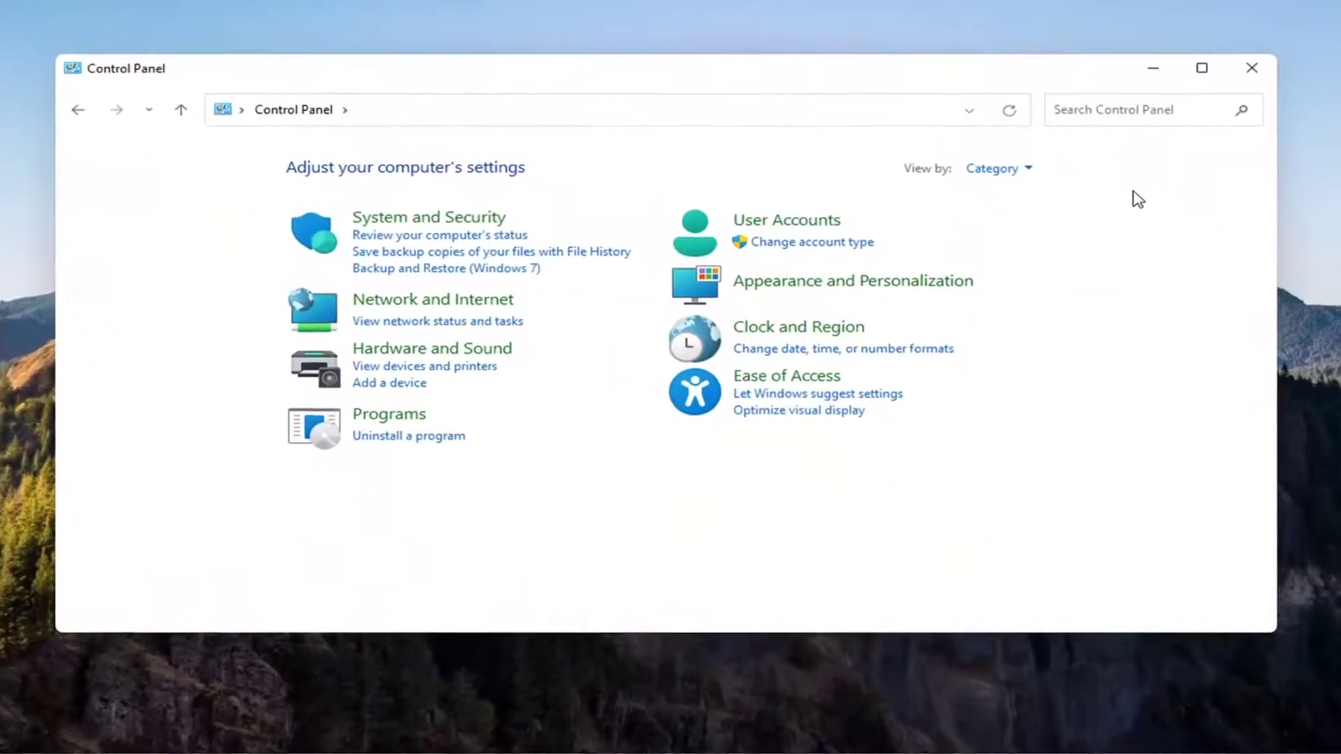
pyautogui.click(461, 306)
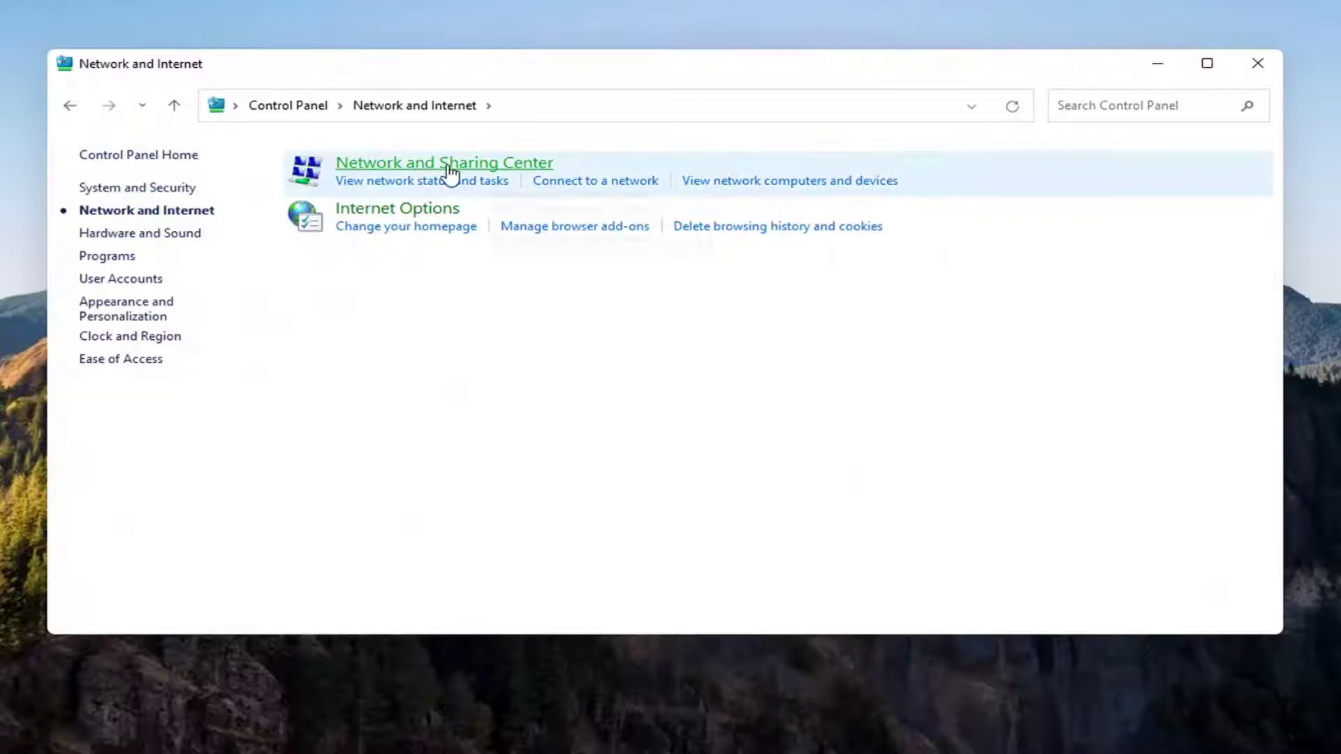
pyautogui.click(489, 165)
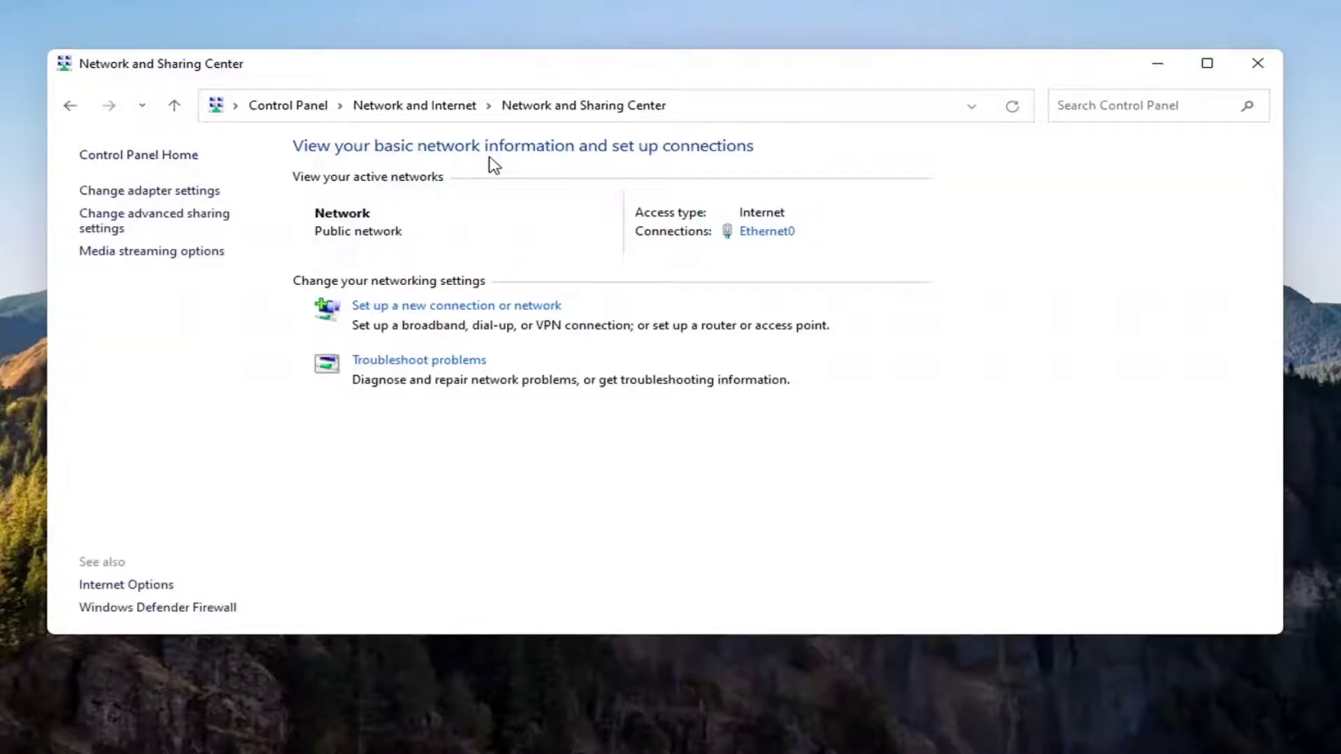
# Turn on file and printer sharing for the Private profile and save the change.
pyautogui.click(111, 222)
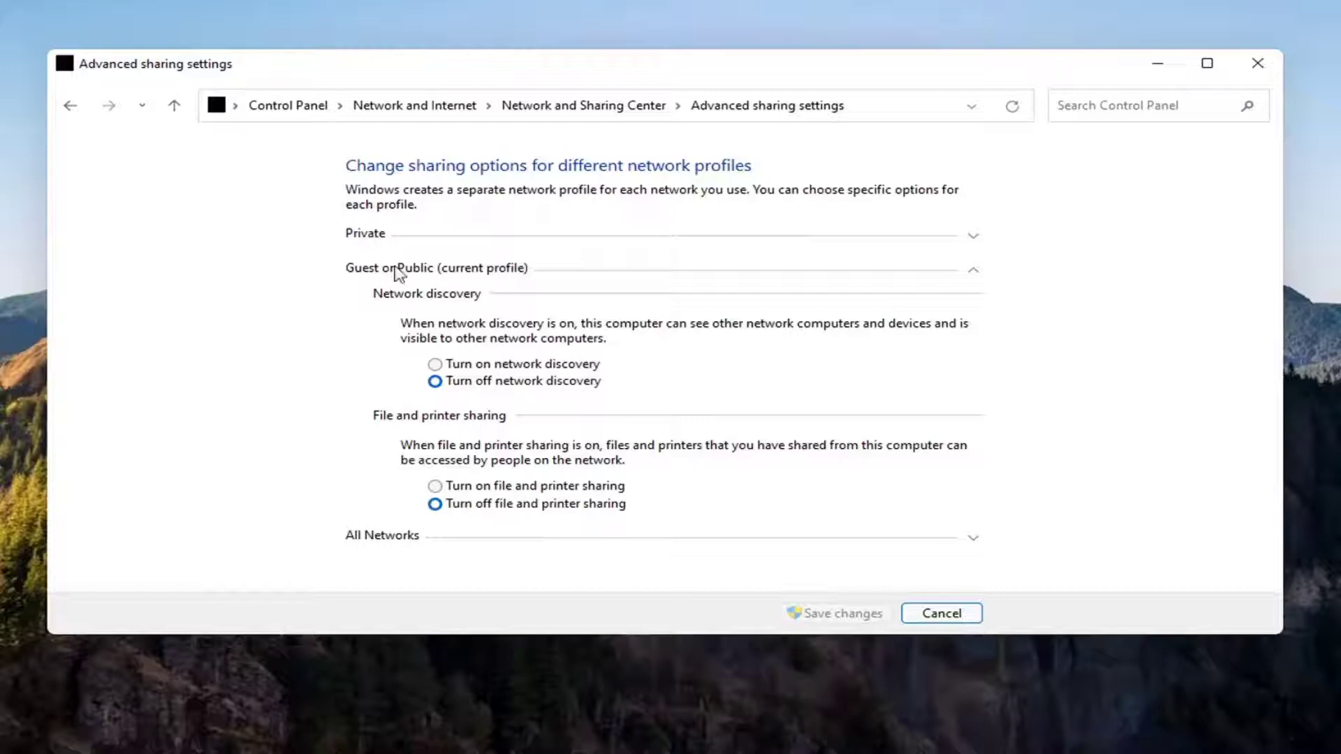
pyautogui.click(394, 243)
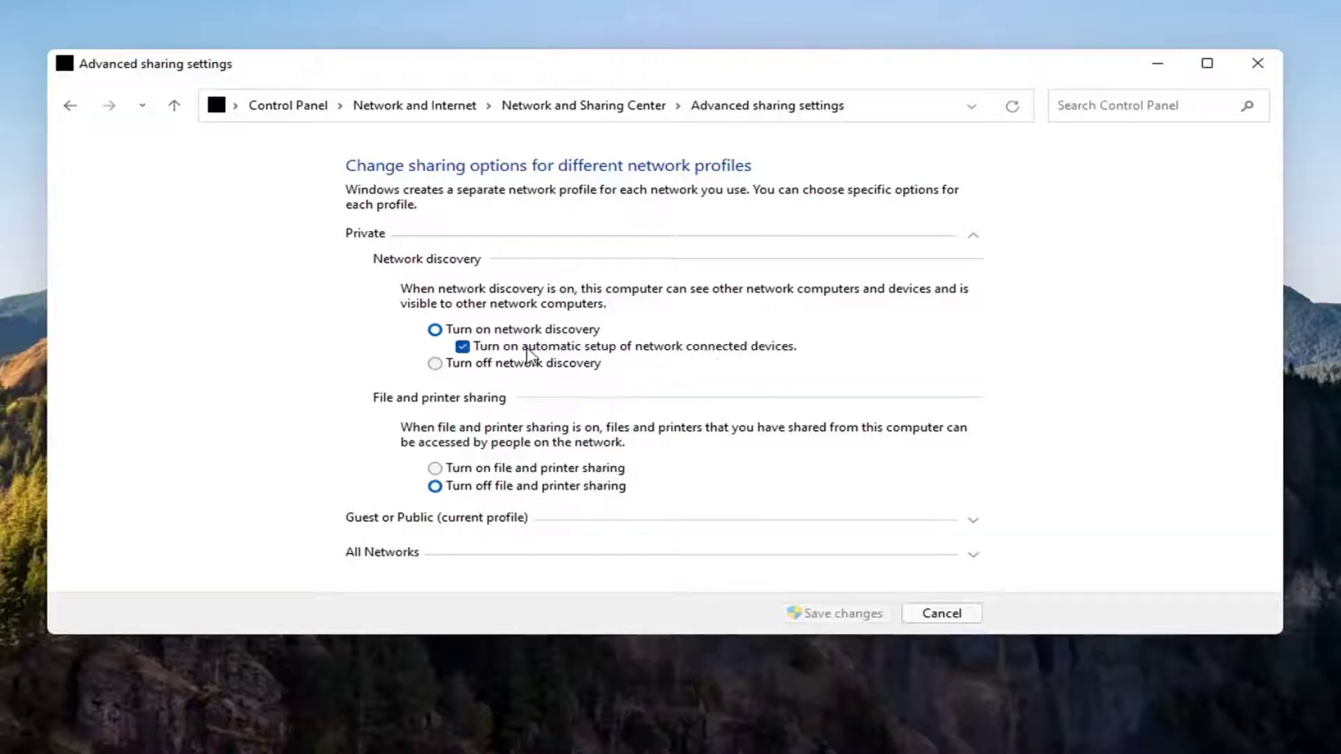
pyautogui.click(435, 468)
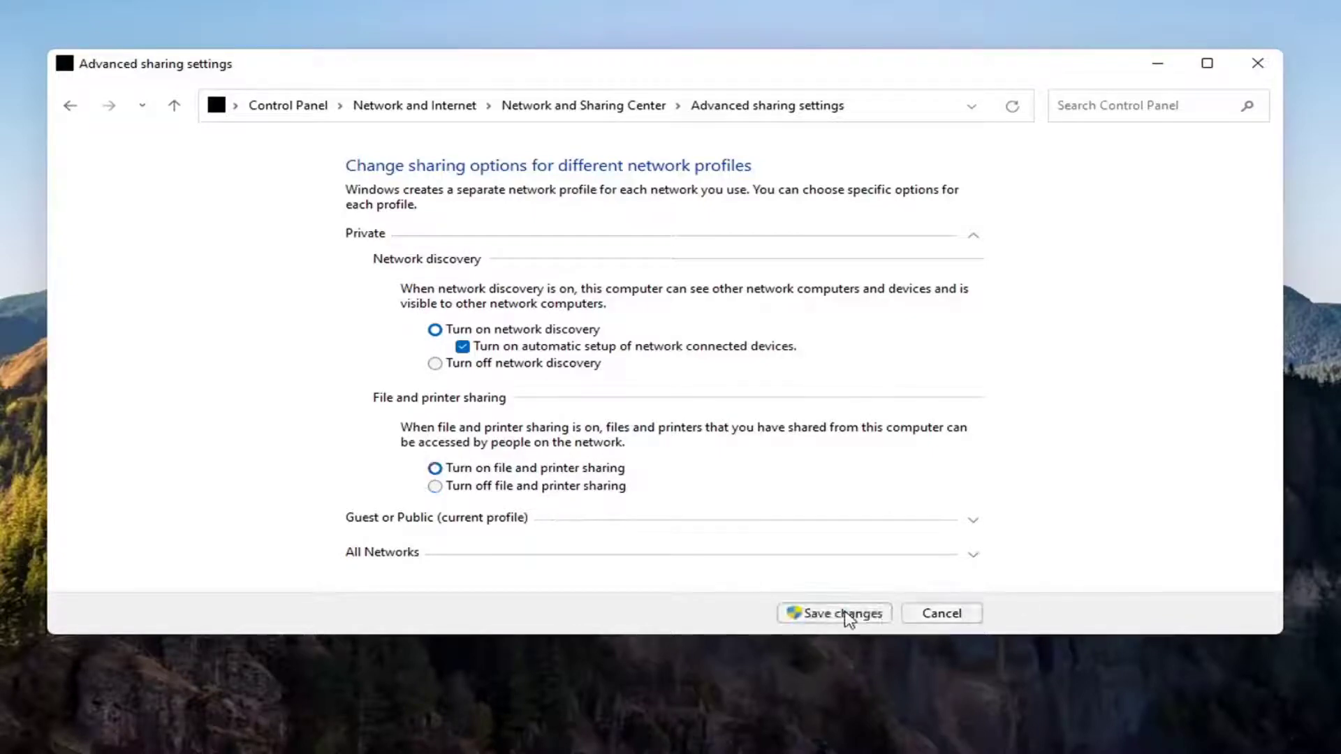
pyautogui.click(849, 616)
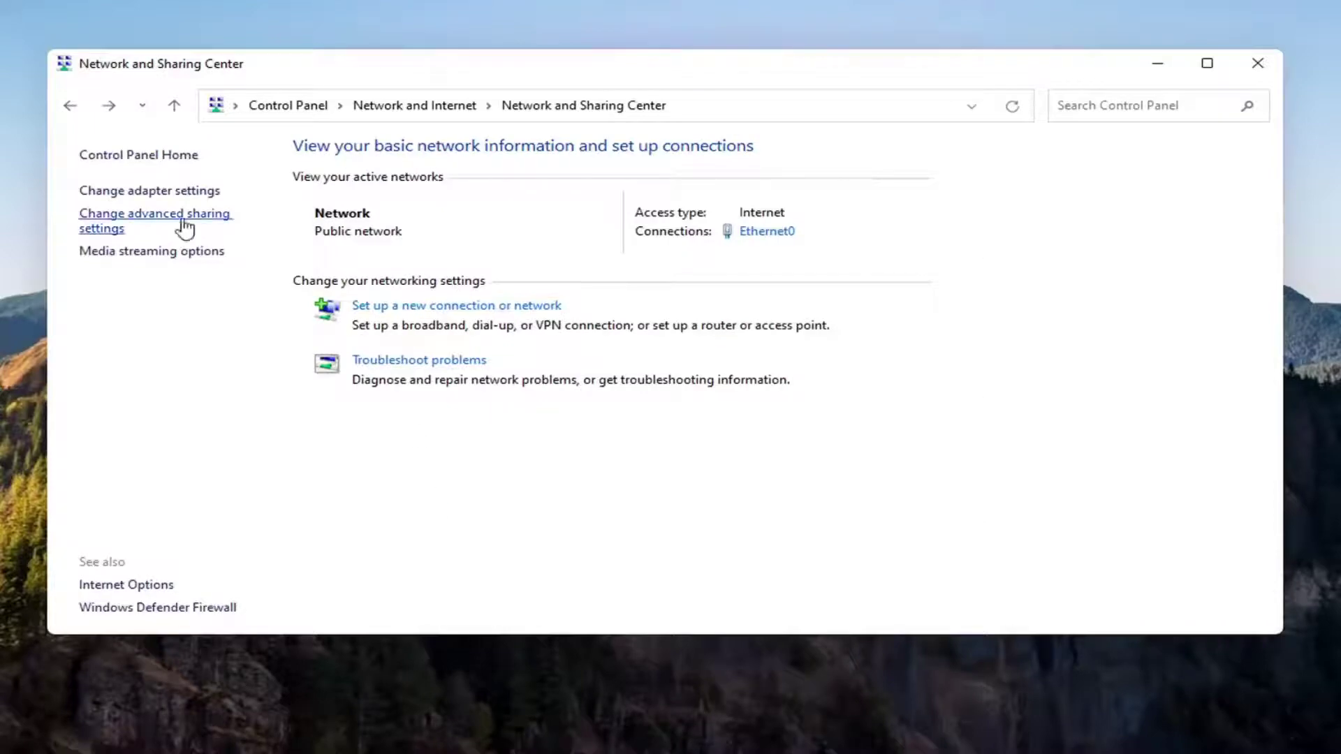
# Return to advanced sharing settings and check the Private profile's saved options.
pyautogui.click(184, 225)
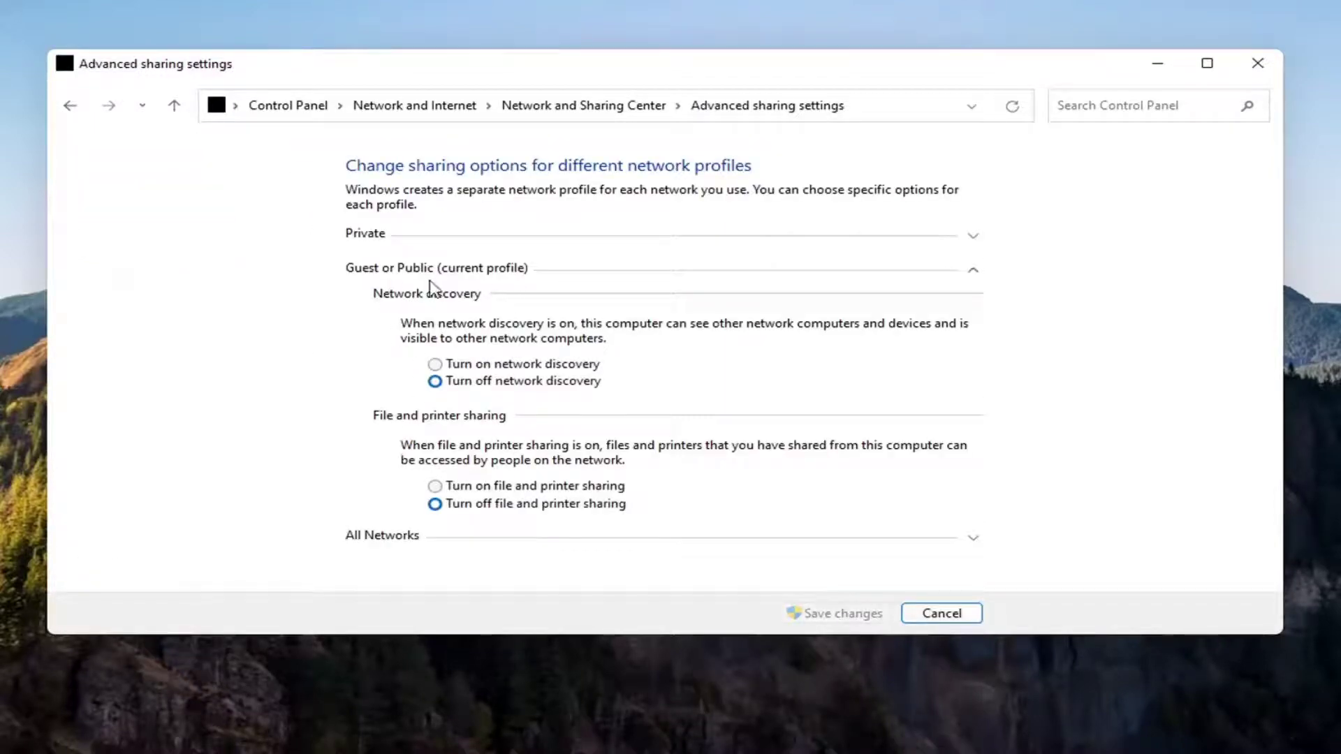
pyautogui.click(400, 270)
pyautogui.click(393, 239)
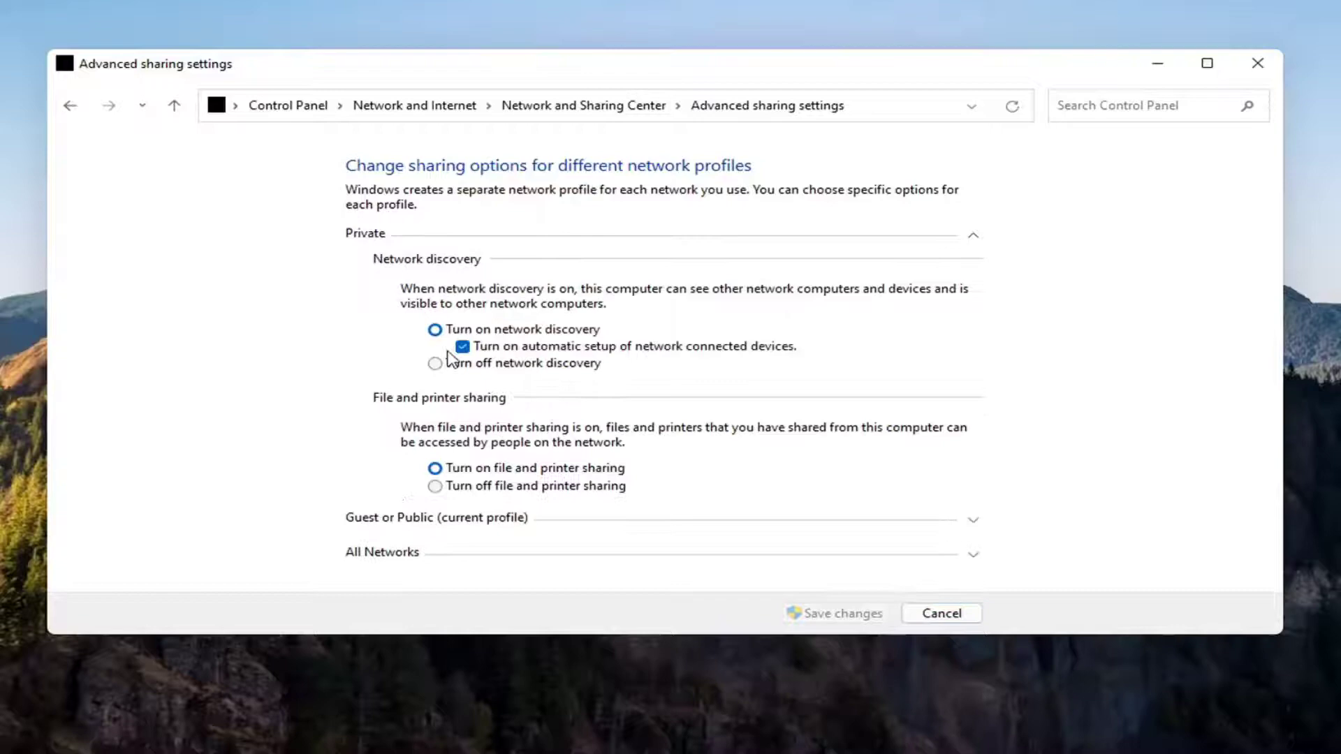
pyautogui.click(614, 239)
# Close the advanced sharing settings window and launch the Services app.
pyautogui.click(1258, 63)
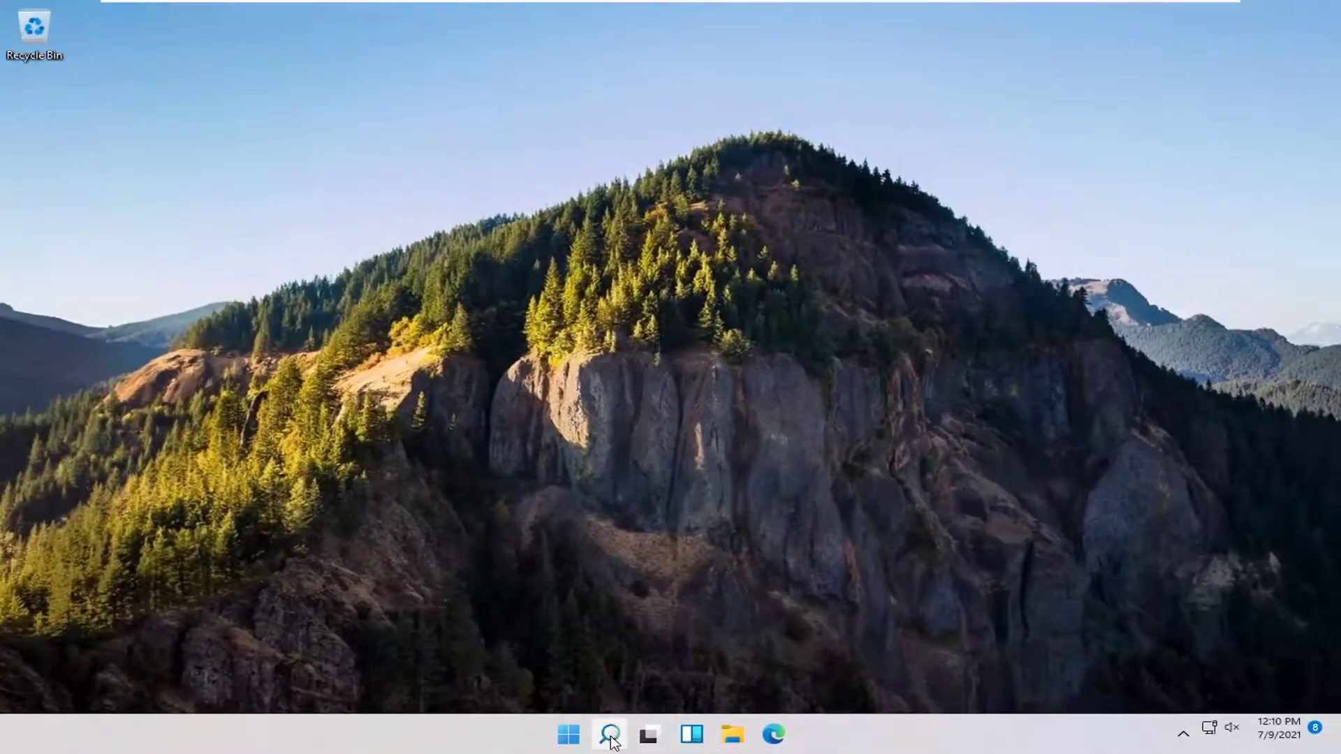
pyautogui.click(610, 734)
pyautogui.write('services')
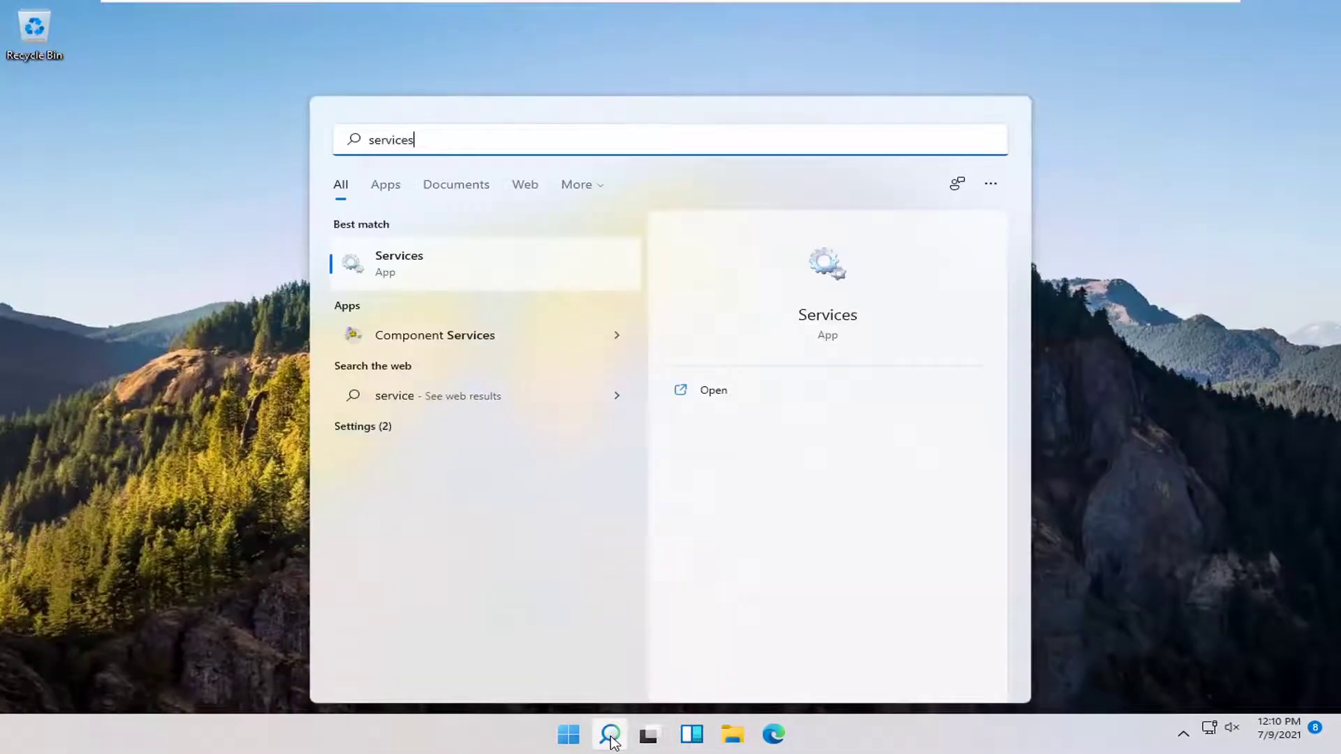
pyautogui.click(397, 270)
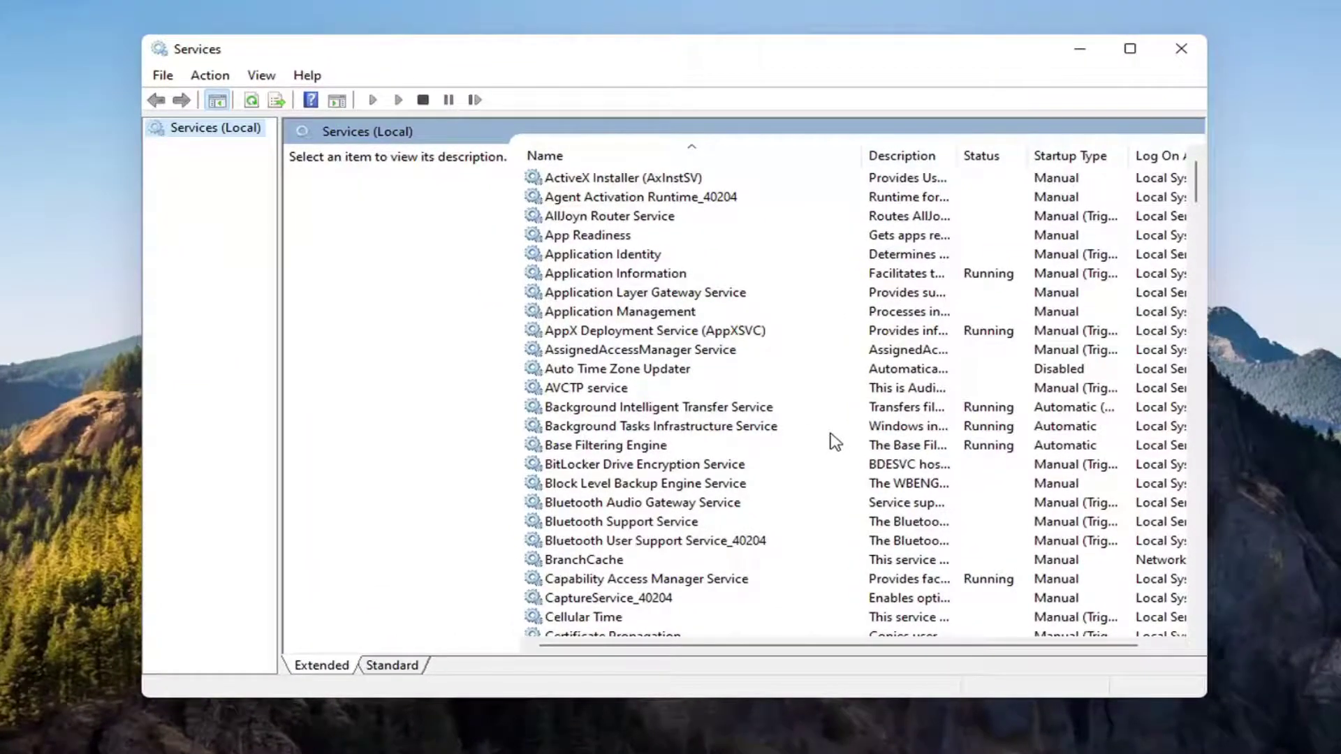
pyautogui.scroll(-5, 828, 472)
pyautogui.scroll(-5, 806, 488)
pyautogui.scroll(-3, 776, 497)
pyautogui.scroll(-1, 763, 497)
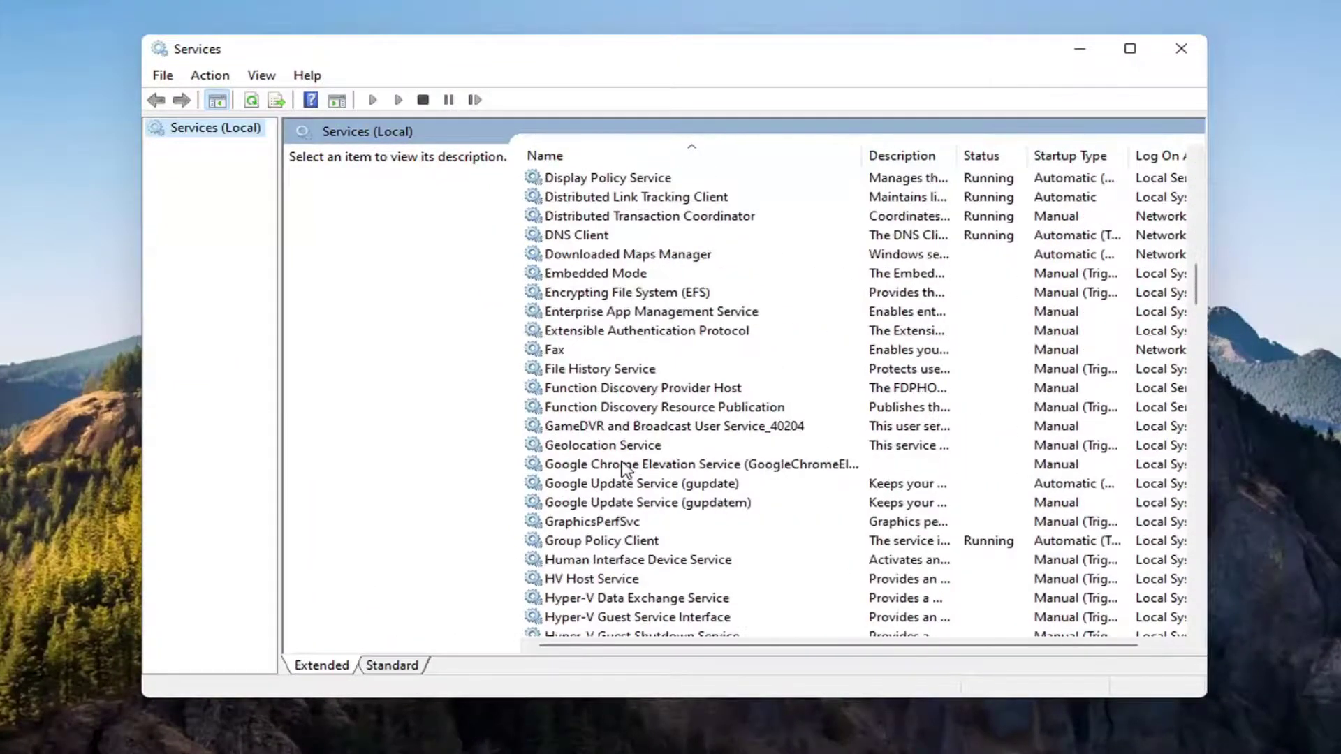
# Set Function Discovery Provider Host's startup type to Automatic, start it, and apply.
pyautogui.click(629, 389)
pyautogui.doubleClick(663, 388)
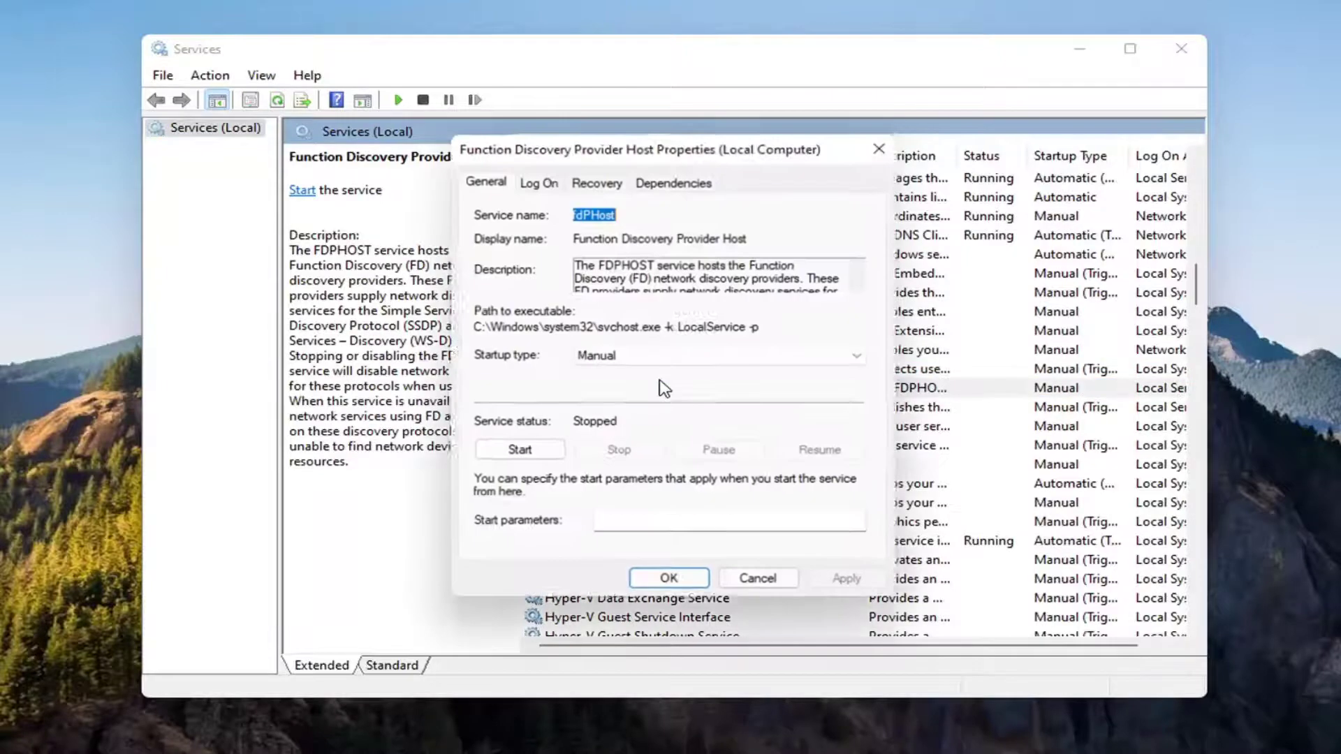
pyautogui.click(629, 355)
pyautogui.click(617, 387)
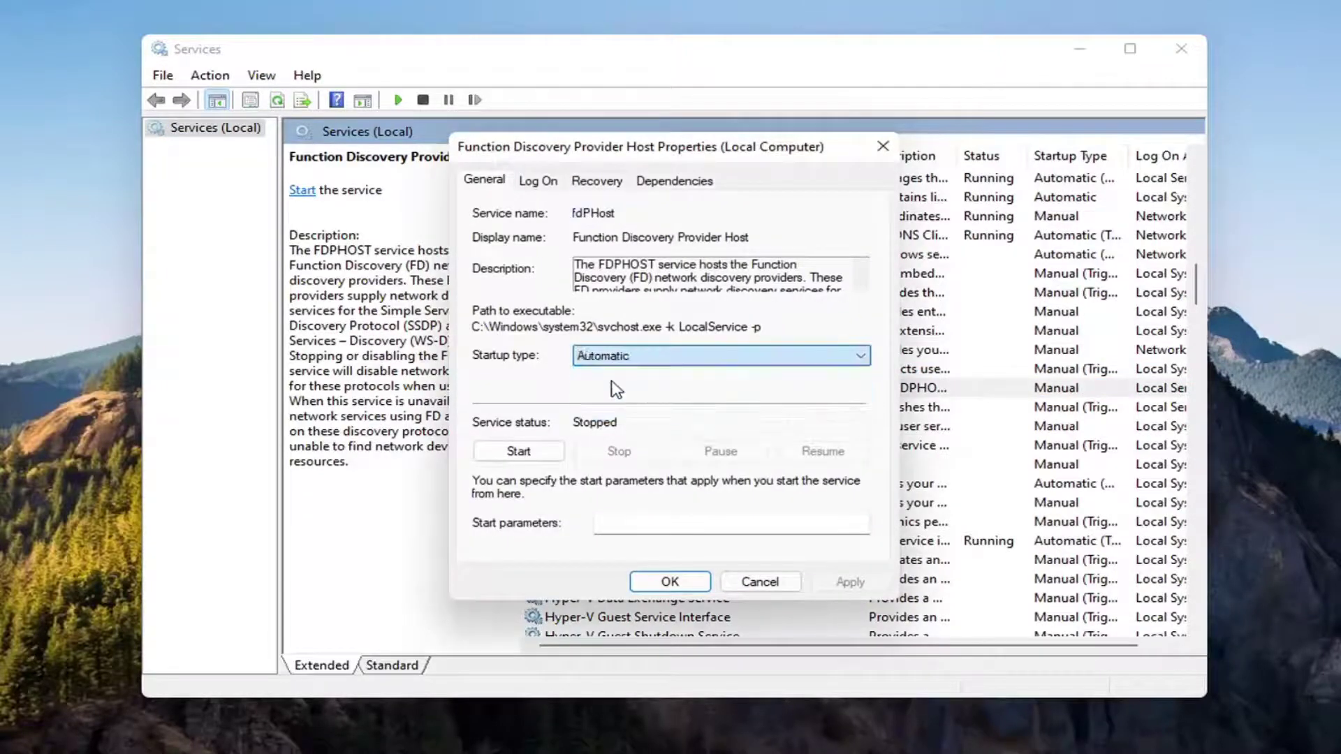
pyautogui.click(518, 452)
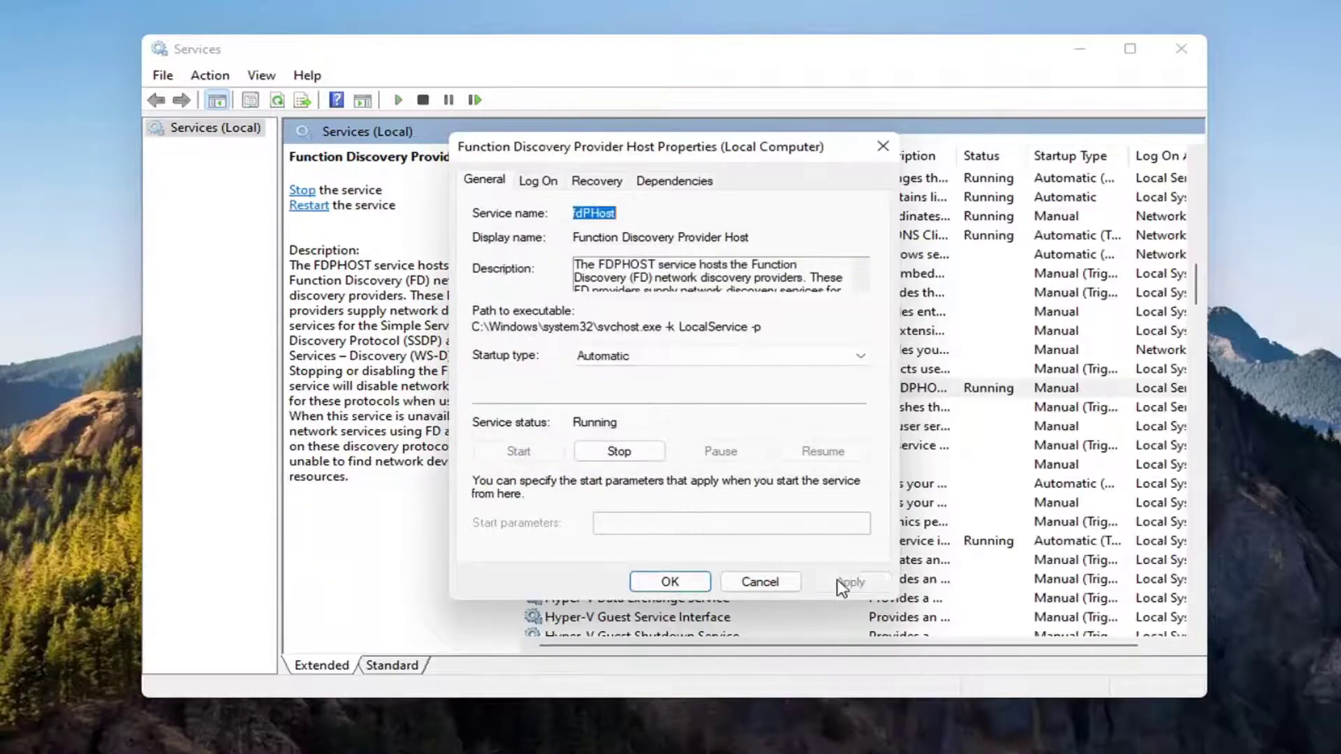
pyautogui.click(849, 582)
pyautogui.click(670, 581)
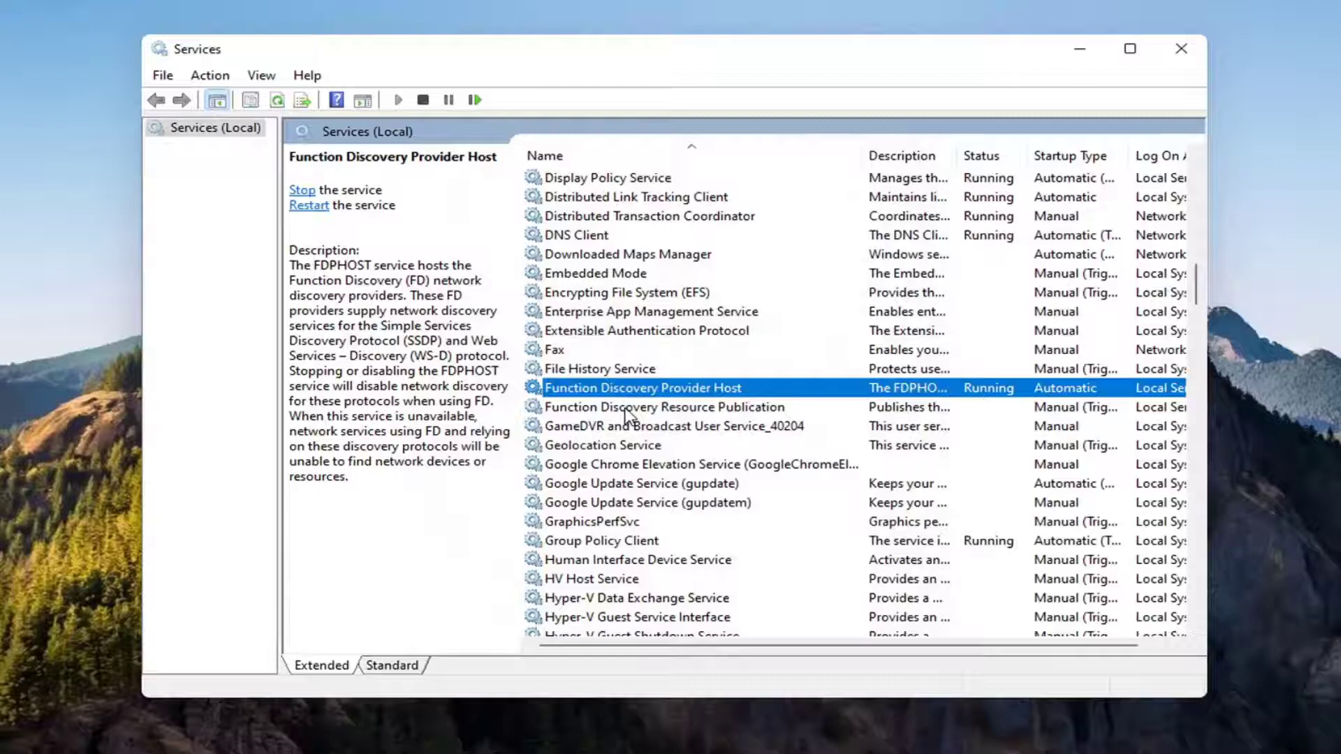
# Set Function Discovery Resource Publication's startup type to Automatic, start it, and apply.
pyautogui.click(629, 409)
pyautogui.doubleClick(630, 412)
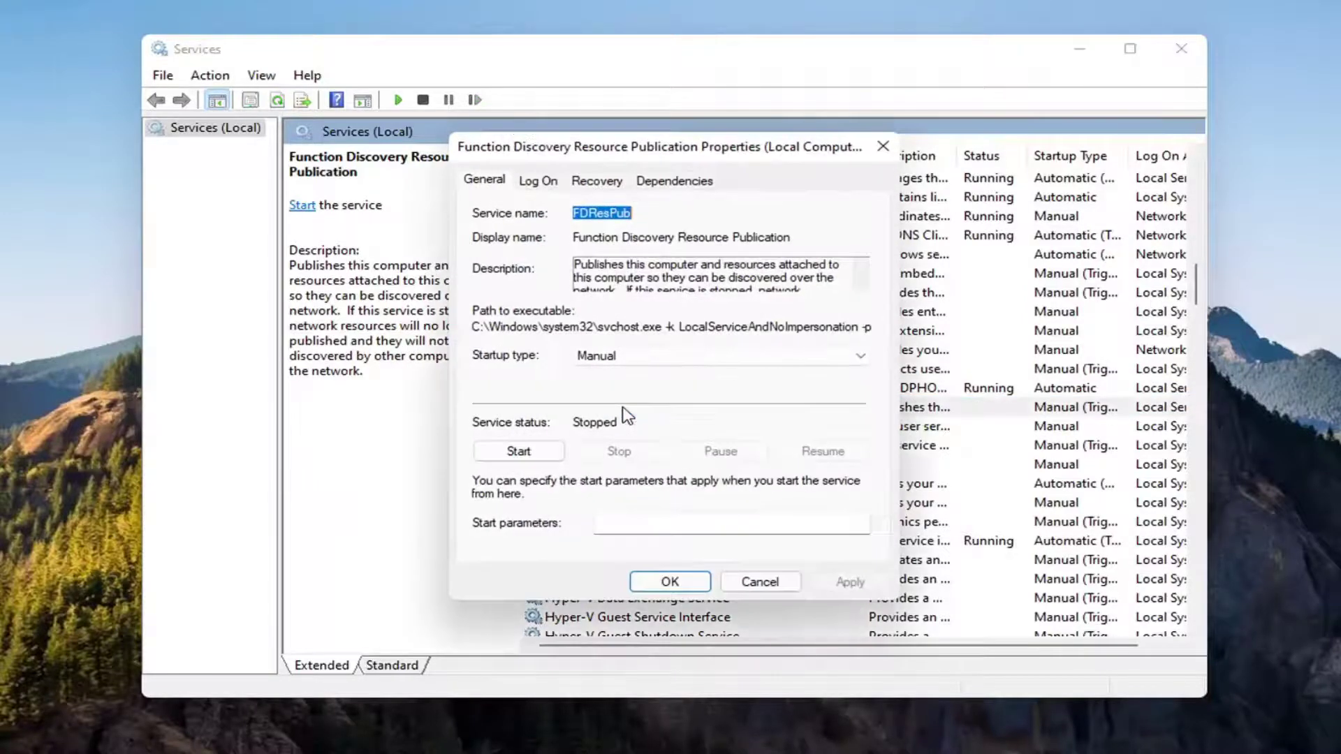
pyautogui.click(719, 355)
pyautogui.click(604, 387)
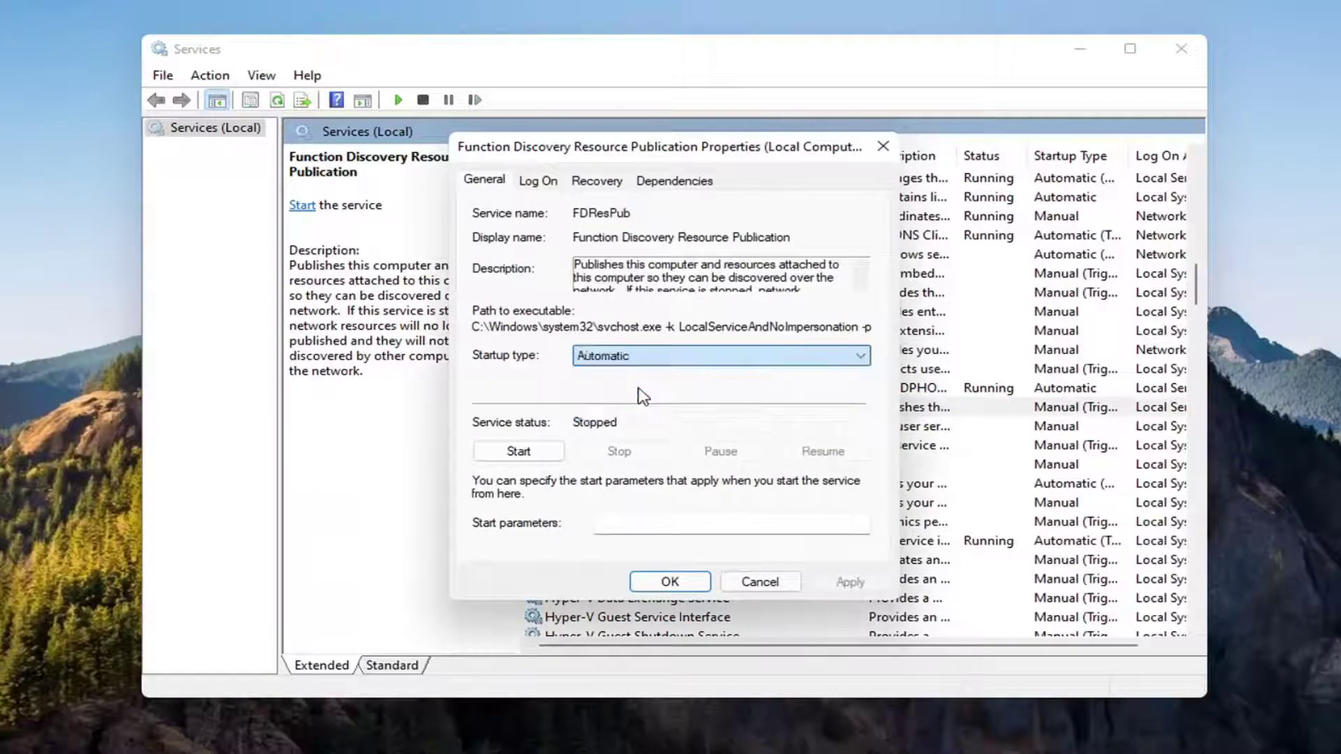
pyautogui.click(519, 450)
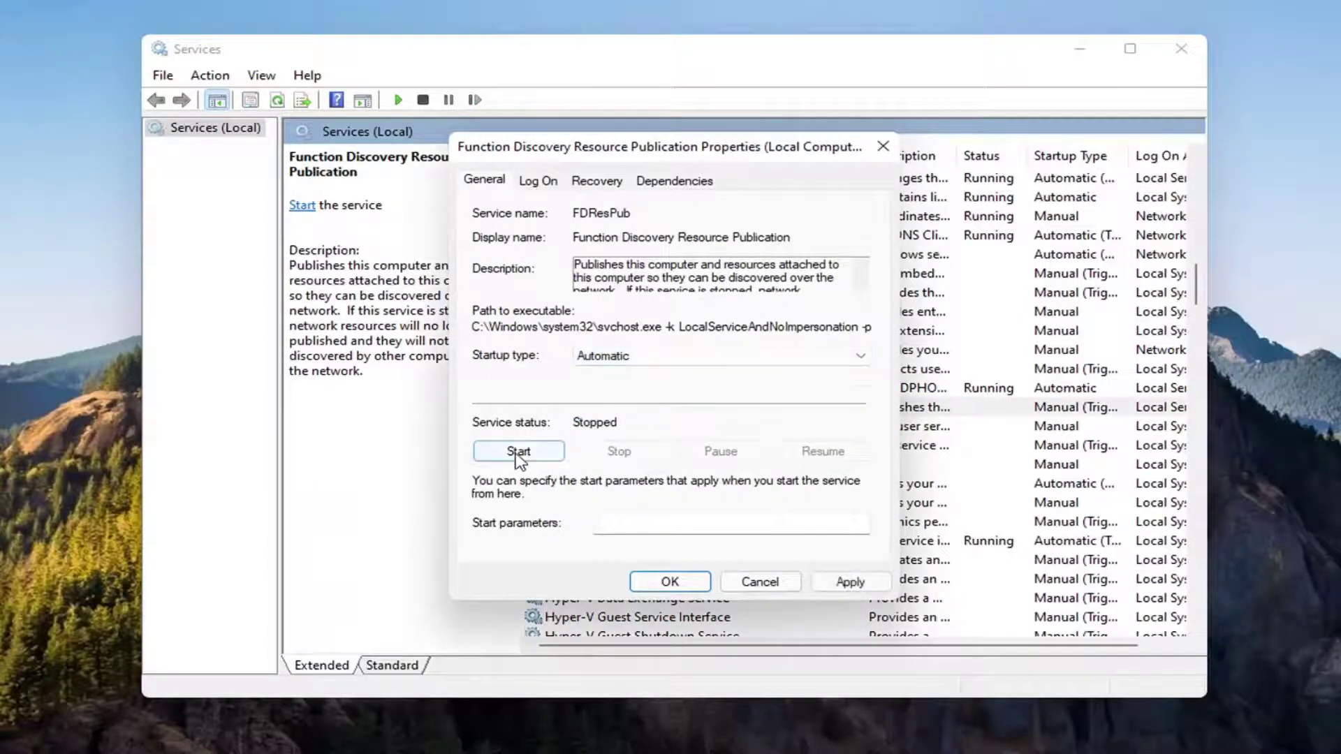
pyautogui.click(850, 581)
pyautogui.click(669, 583)
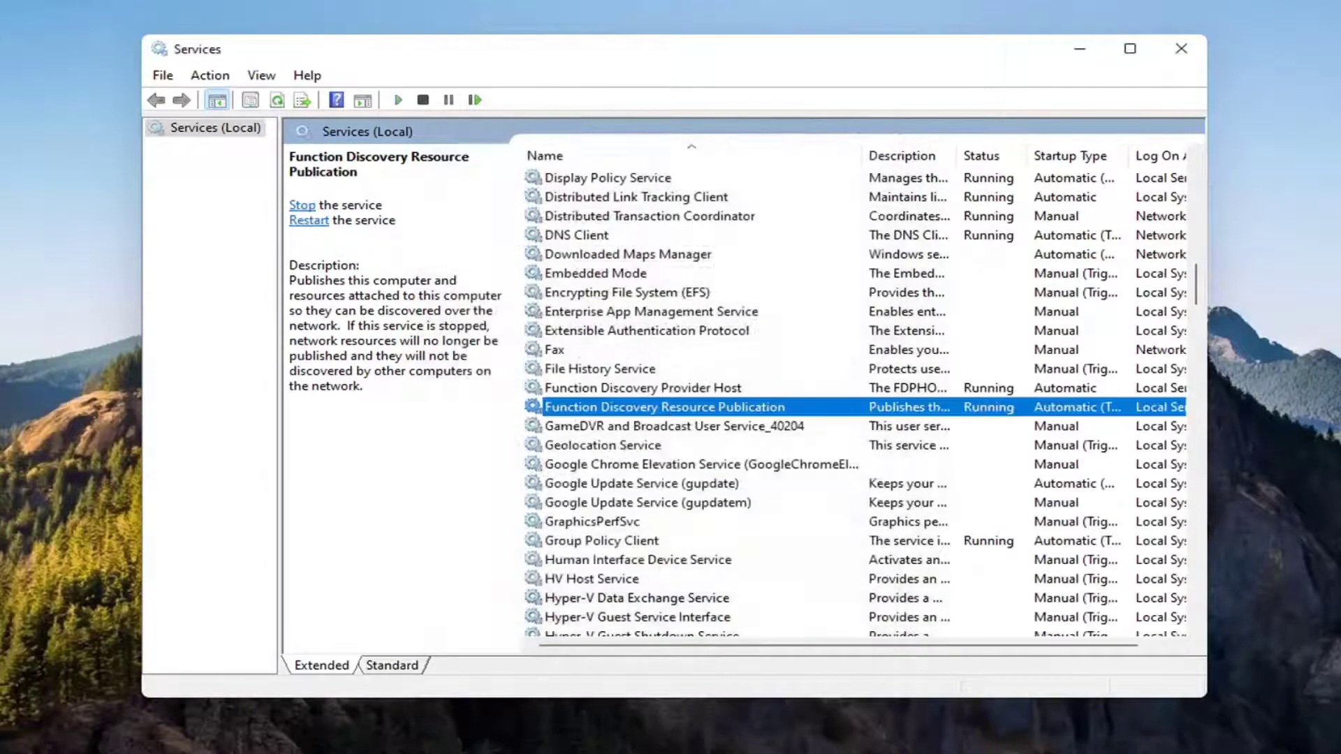
pyautogui.scroll(-5, 701, 435)
pyautogui.scroll(-5, 702, 450)
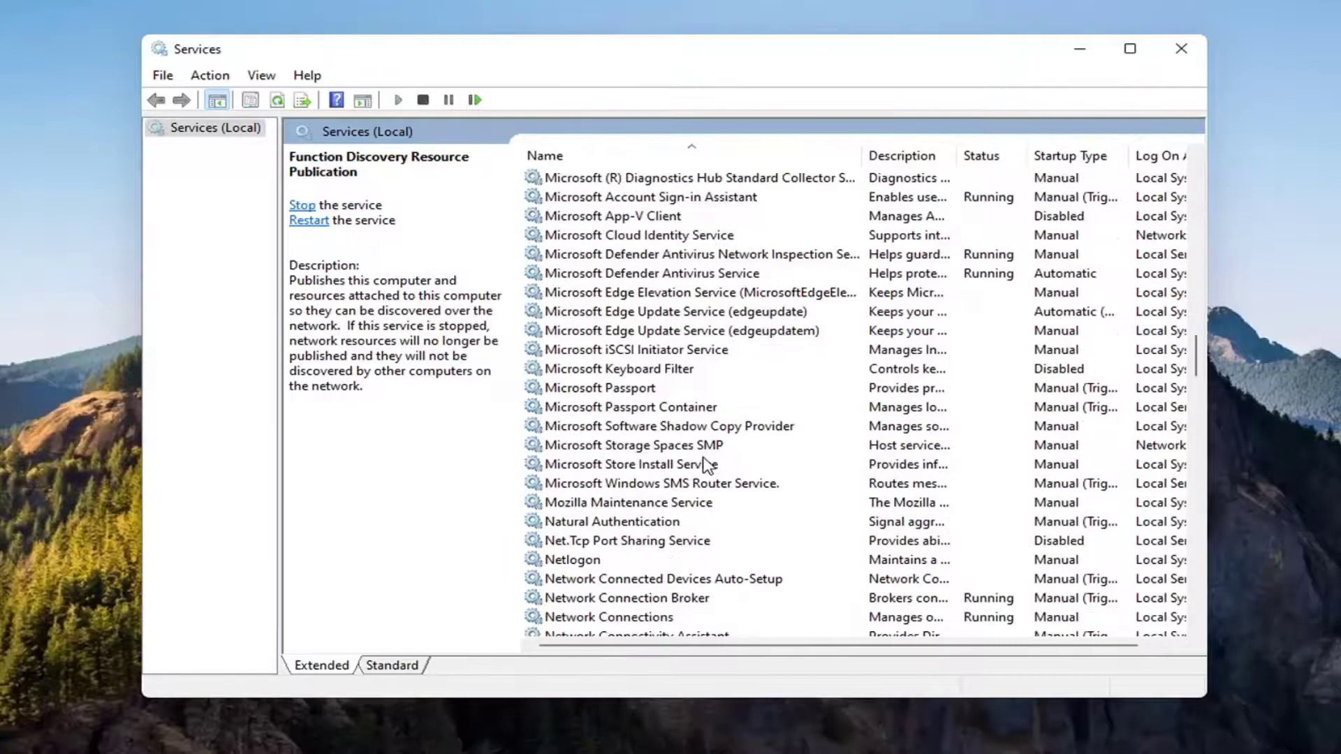
pyautogui.scroll(-5, 706, 457)
pyautogui.scroll(-5, 681, 471)
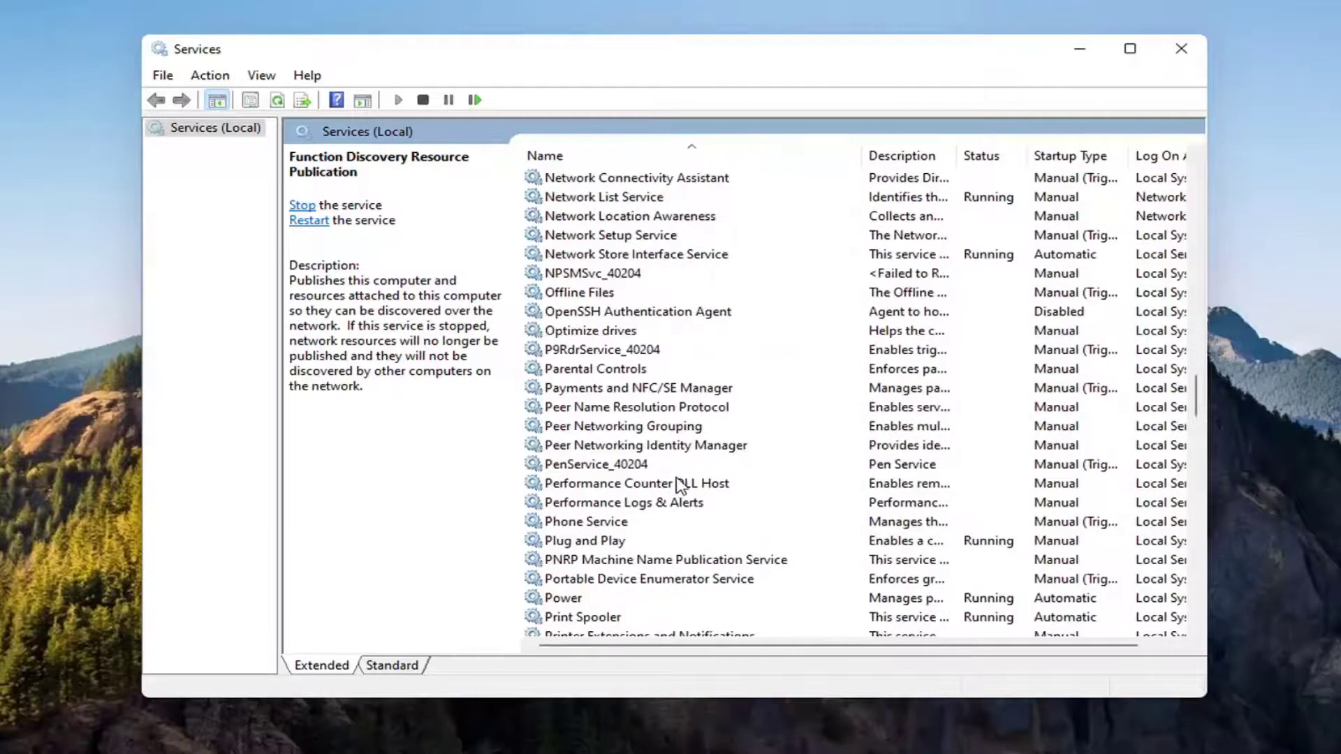
pyautogui.scroll(-5, 733, 461)
pyautogui.scroll(-5, 774, 453)
pyautogui.scroll(-3, 755, 462)
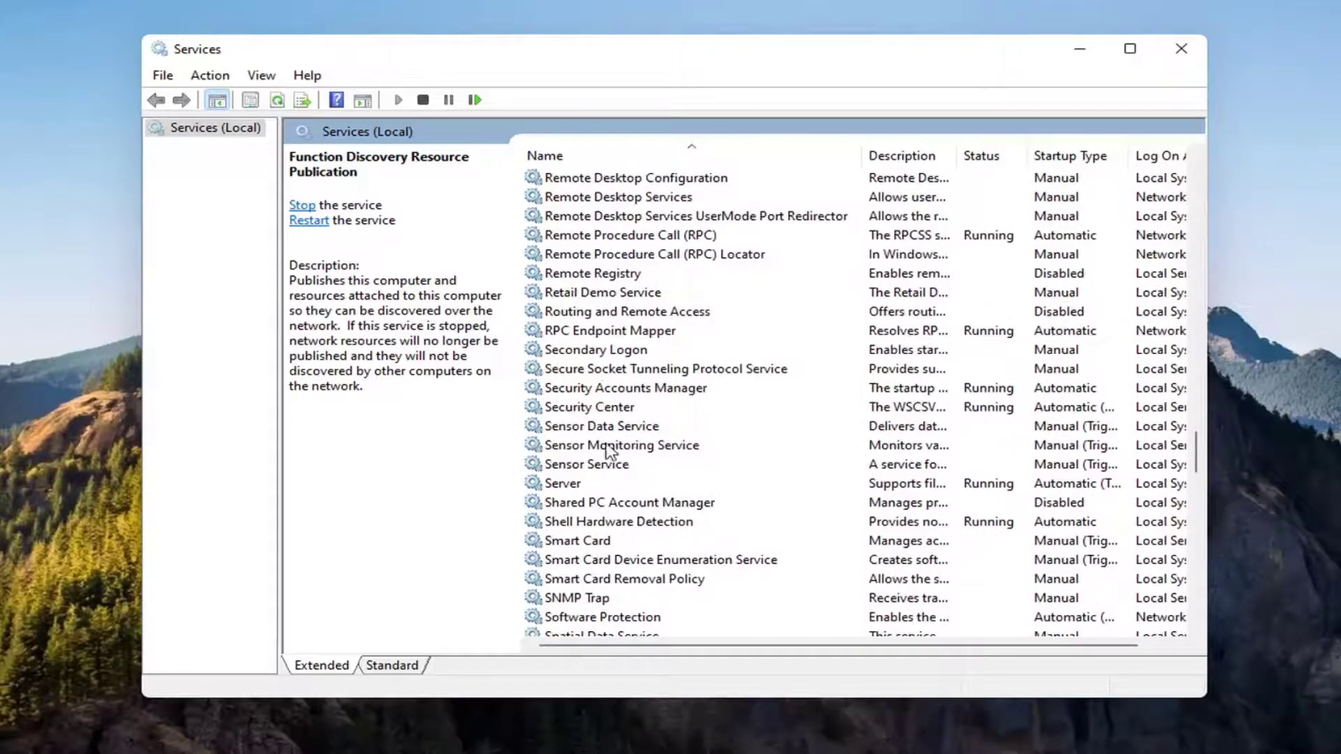
pyautogui.scroll(-3, 608, 461)
# Change the SSDP Discovery service's startup type to Automatic and apply.
pyautogui.click(590, 566)
pyautogui.scroll(-3, 589, 566)
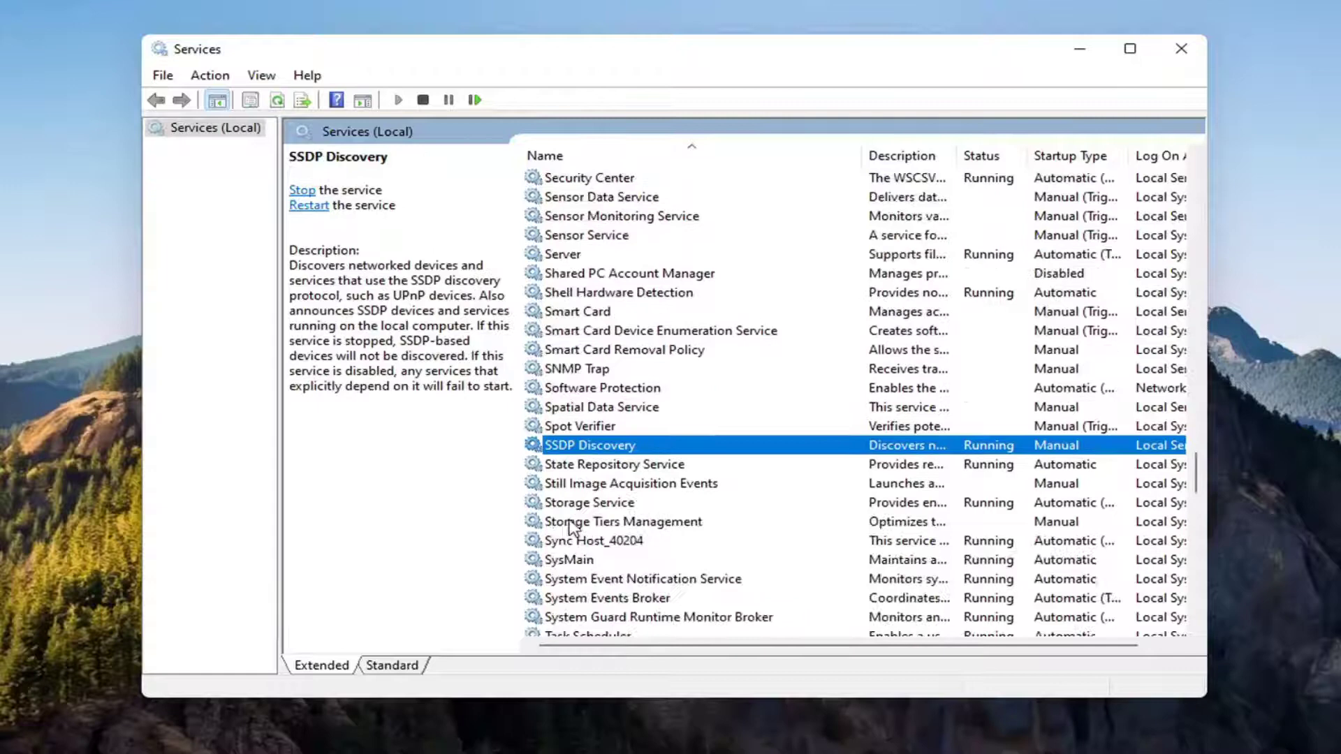
pyautogui.doubleClick(583, 448)
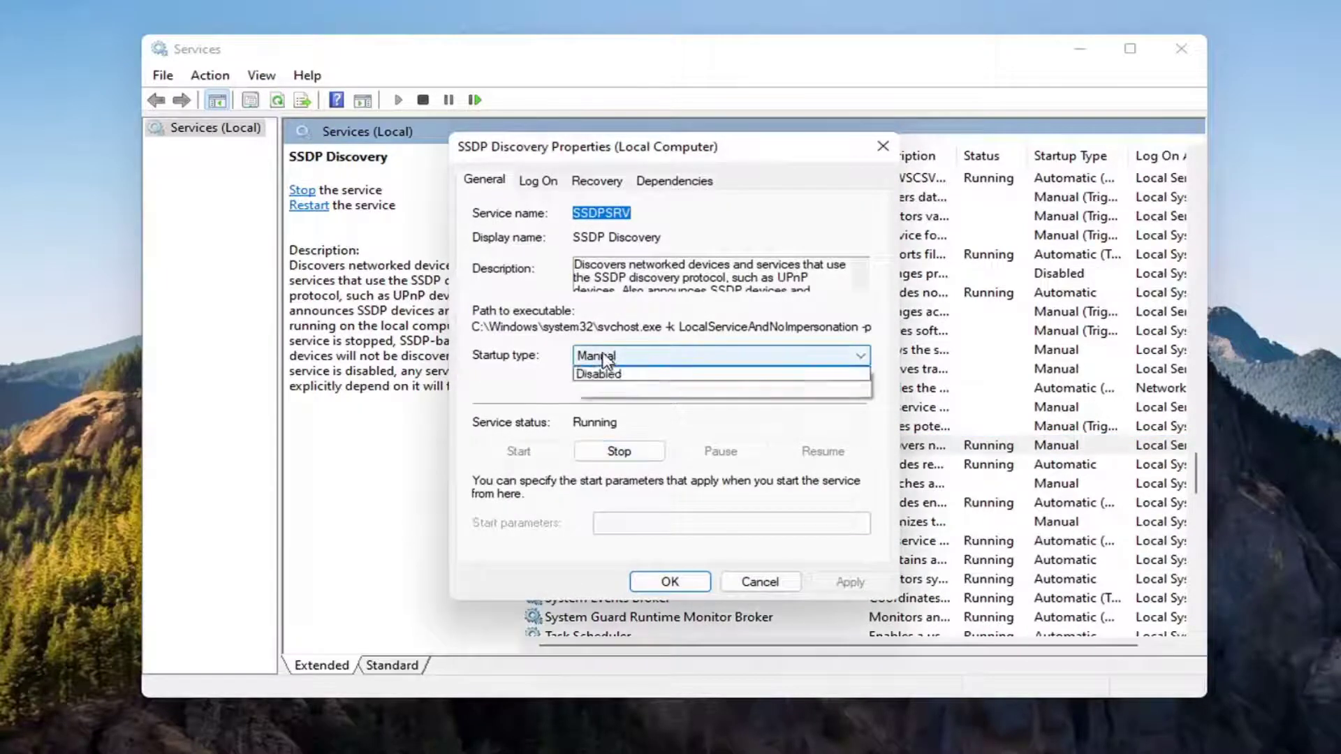
pyautogui.click(720, 355)
pyautogui.click(604, 388)
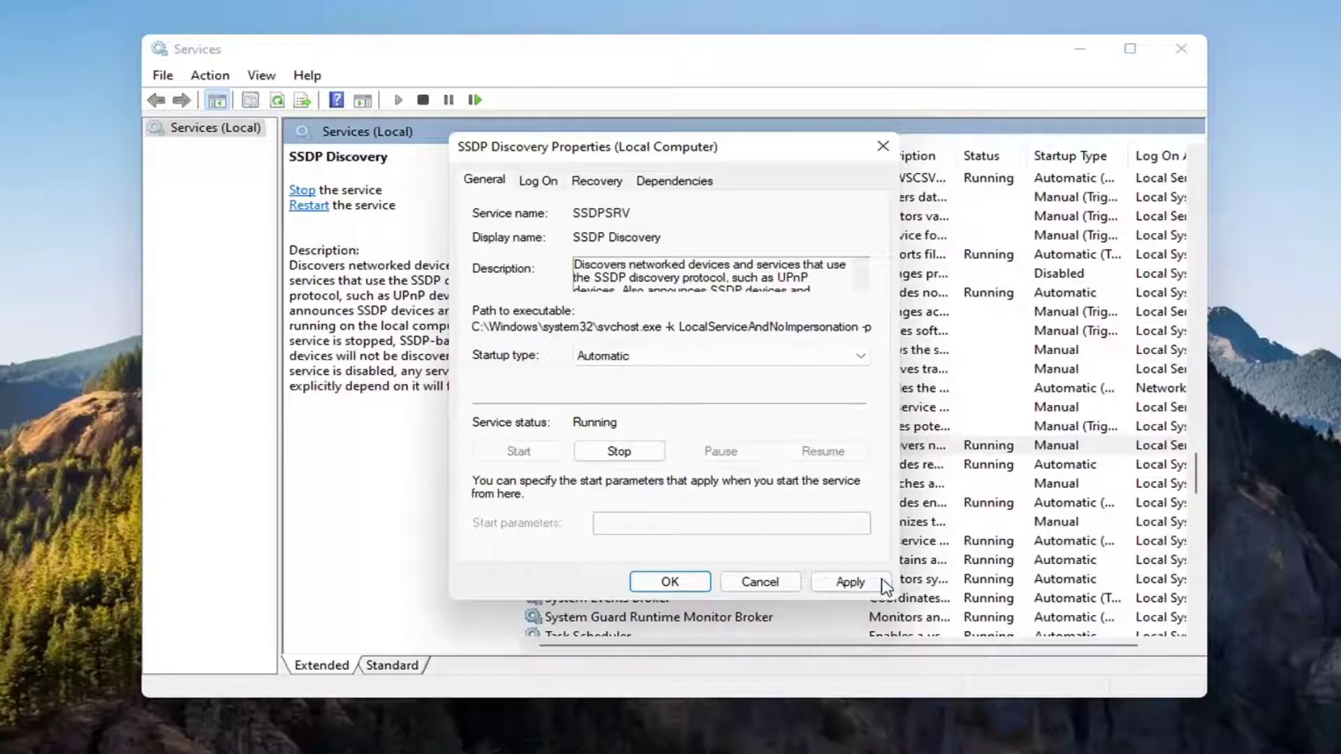
pyautogui.click(850, 582)
pyautogui.click(669, 581)
pyautogui.scroll(-2, 718, 464)
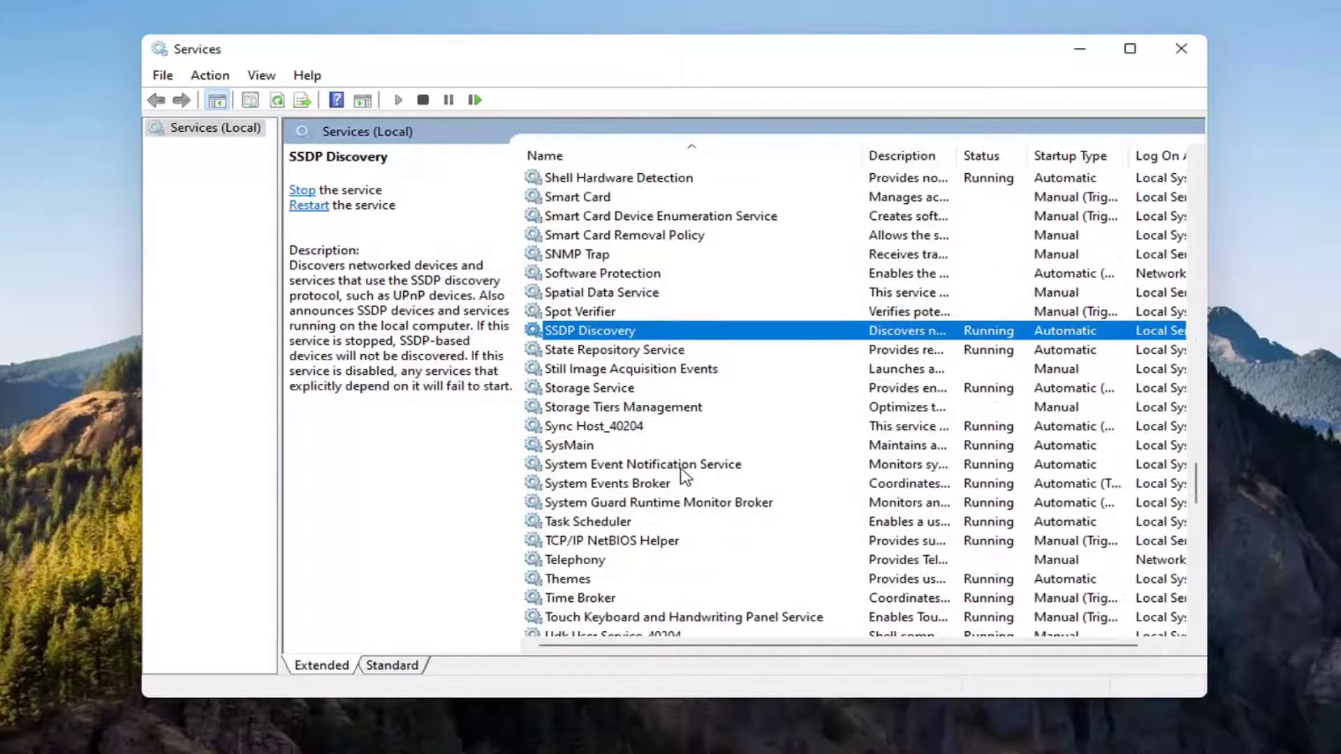
pyautogui.scroll(-3, 692, 466)
pyautogui.scroll(-1, 670, 470)
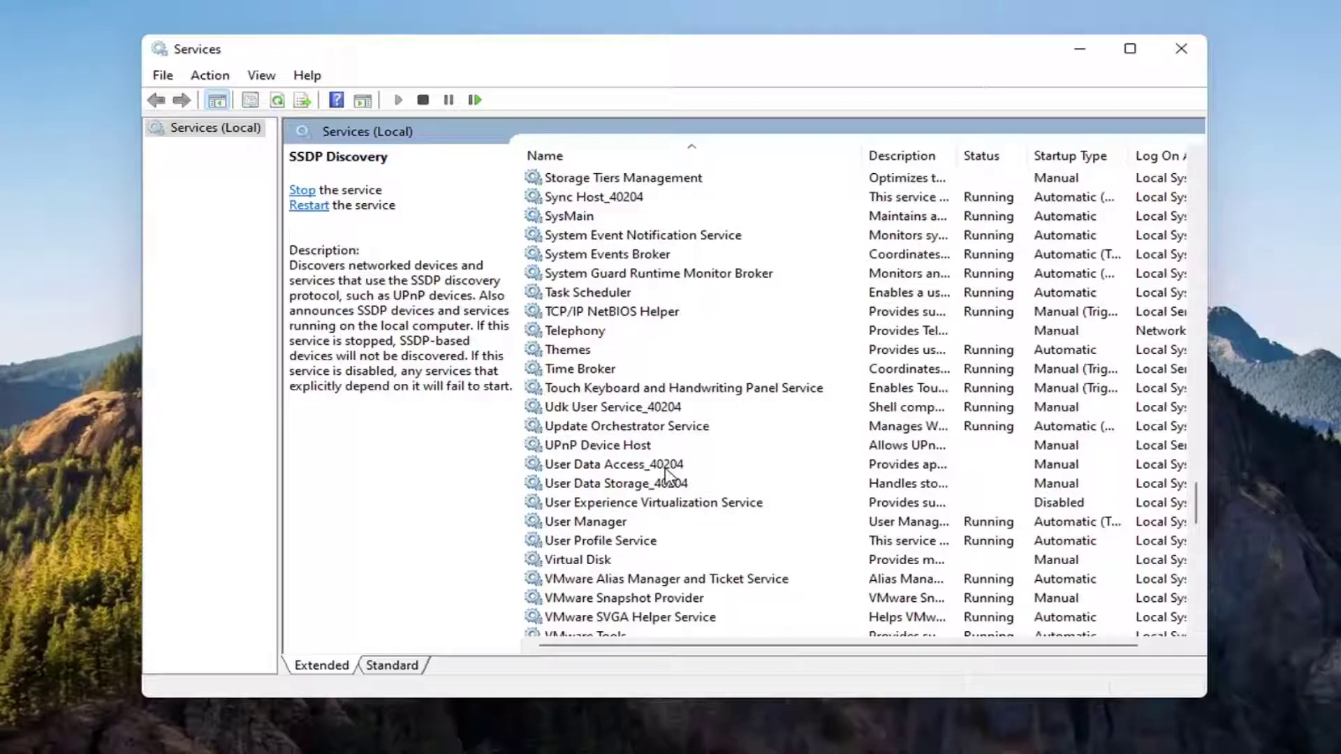
# Set UPnP Device Host's startup type to Automatic, start the service, and apply.
pyautogui.click(588, 446)
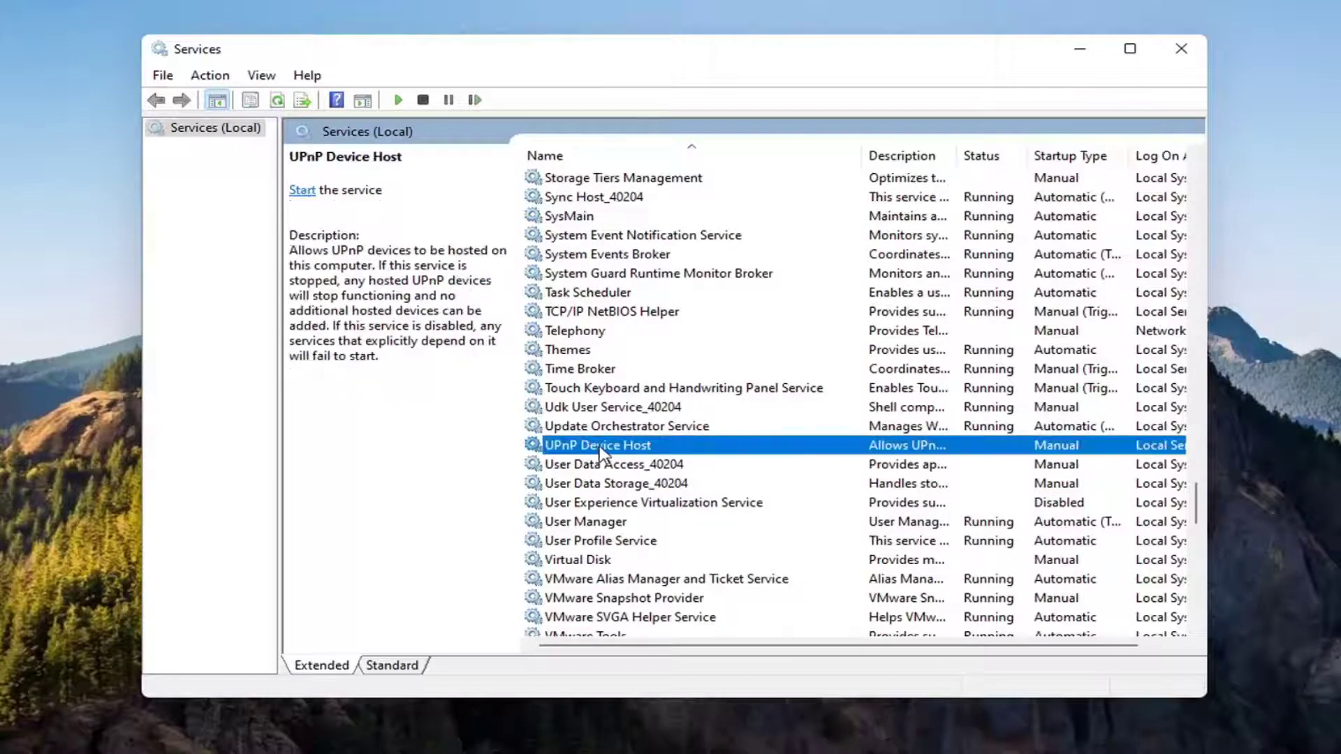
pyautogui.doubleClick(603, 452)
pyautogui.click(613, 356)
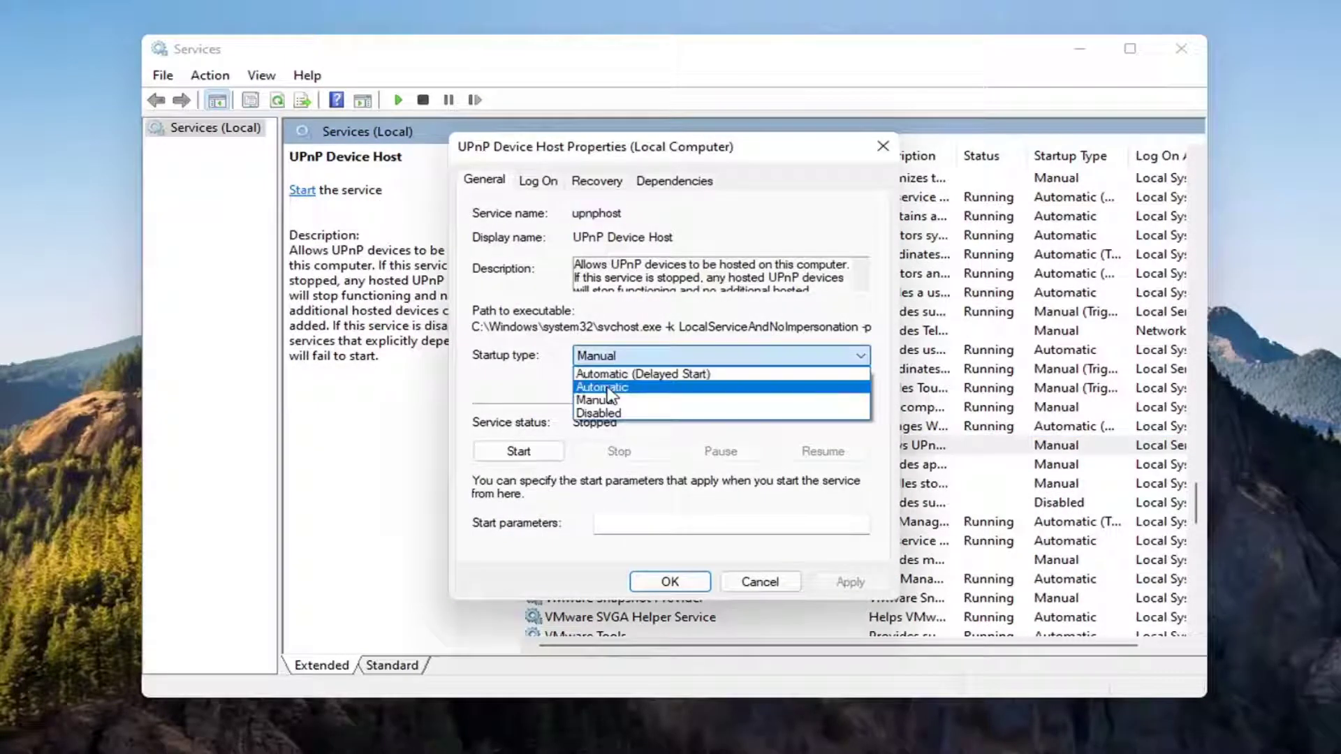
pyautogui.click(610, 390)
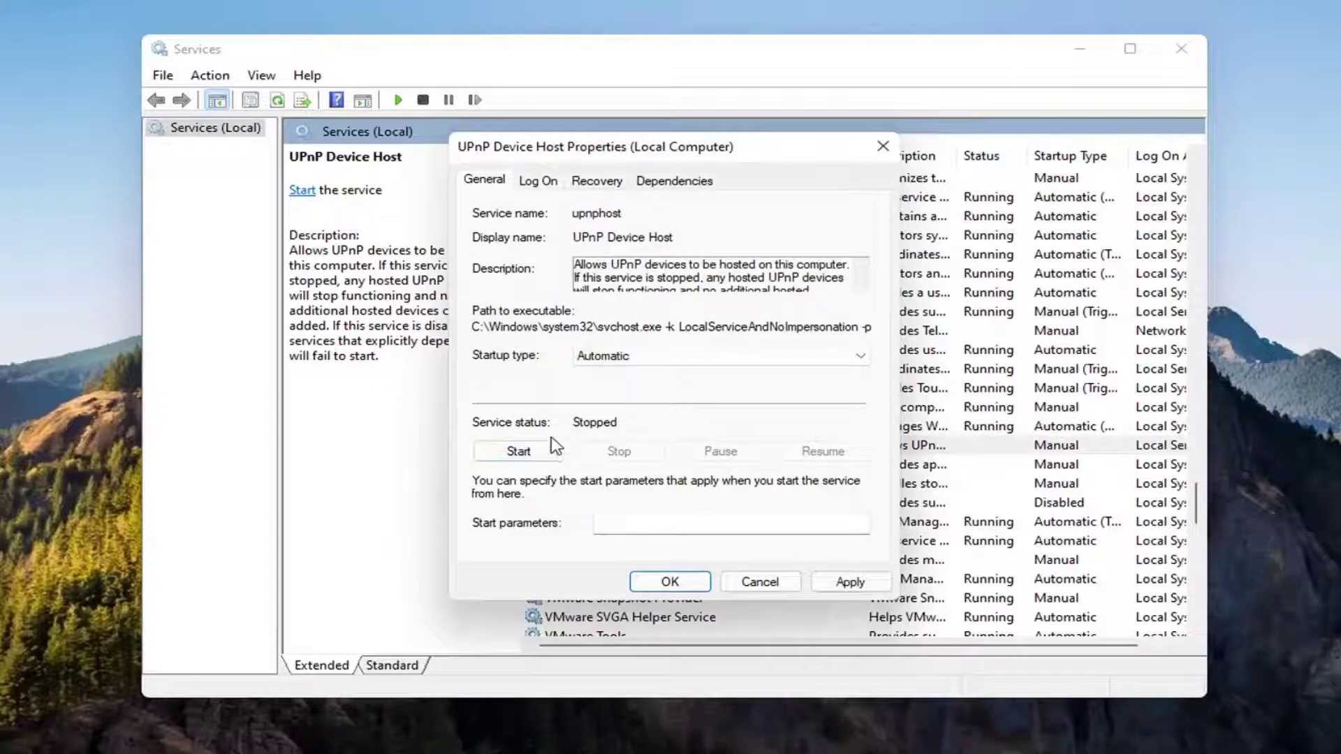
pyautogui.click(534, 450)
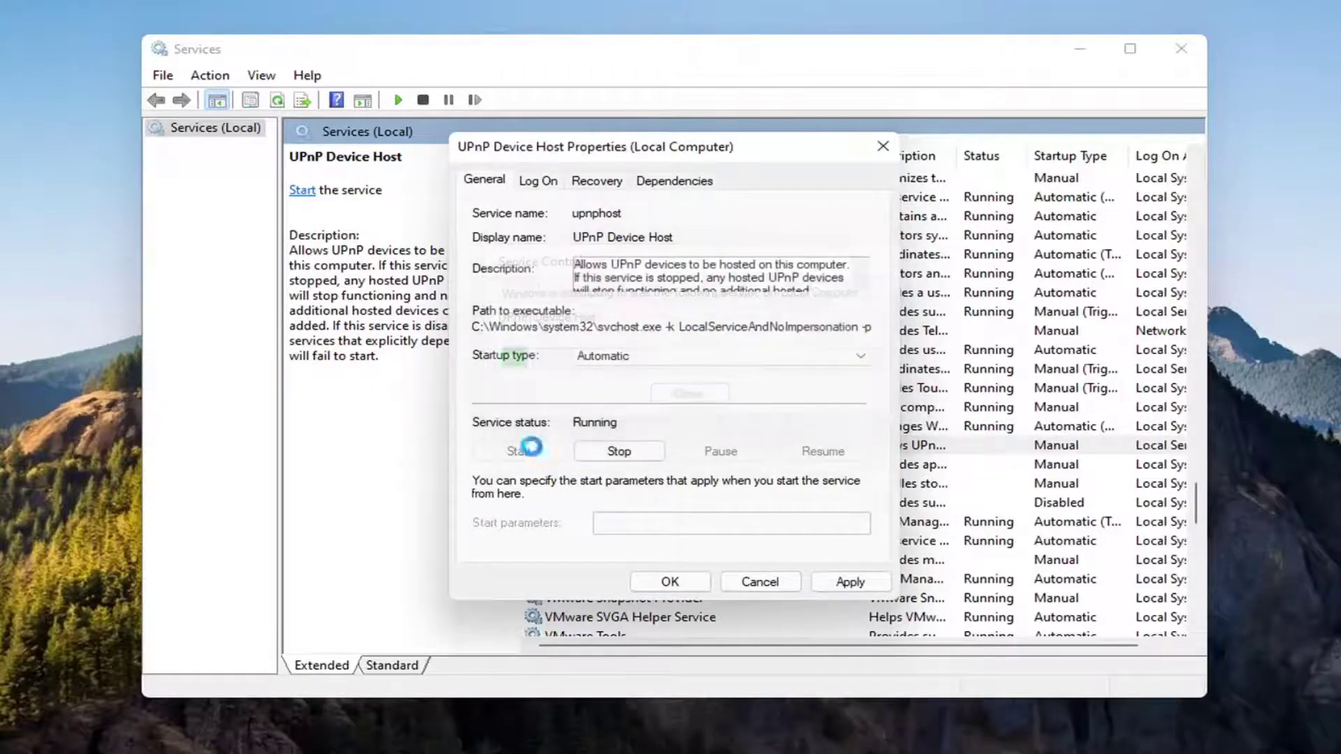
pyautogui.click(850, 582)
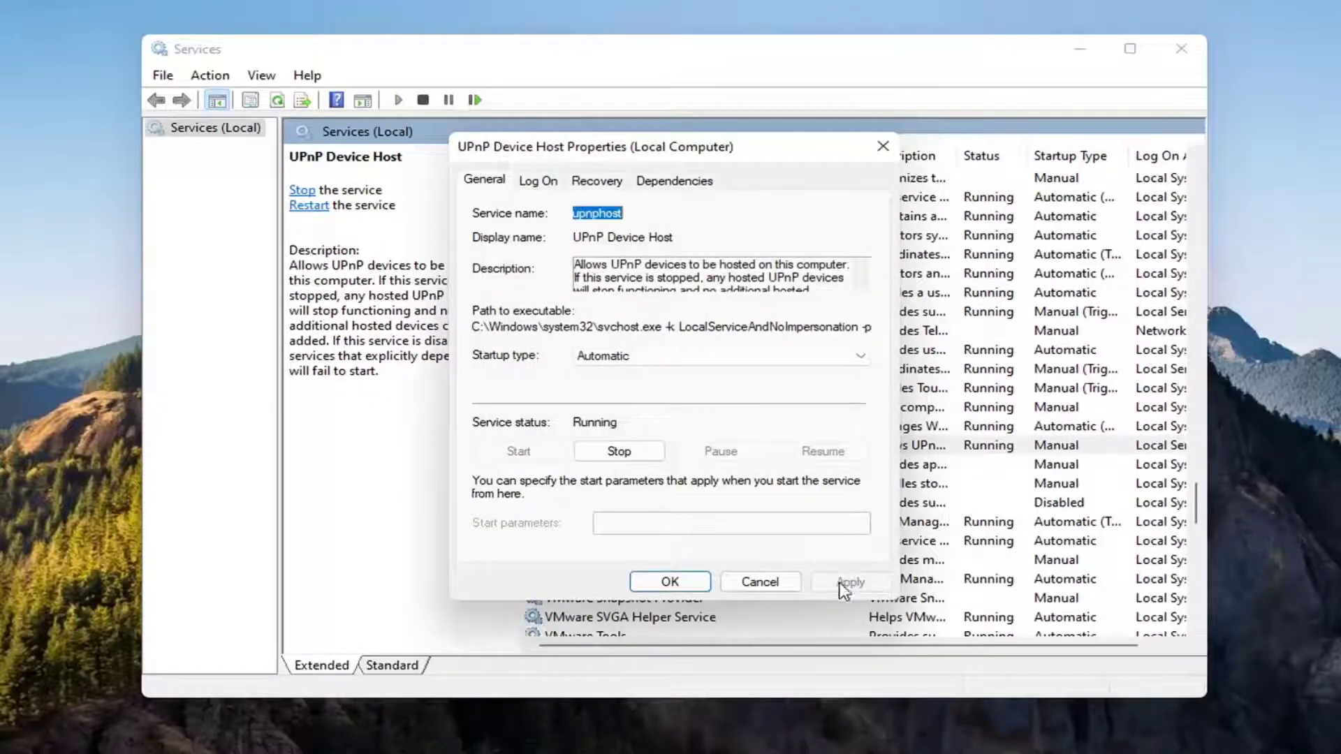
pyautogui.click(669, 581)
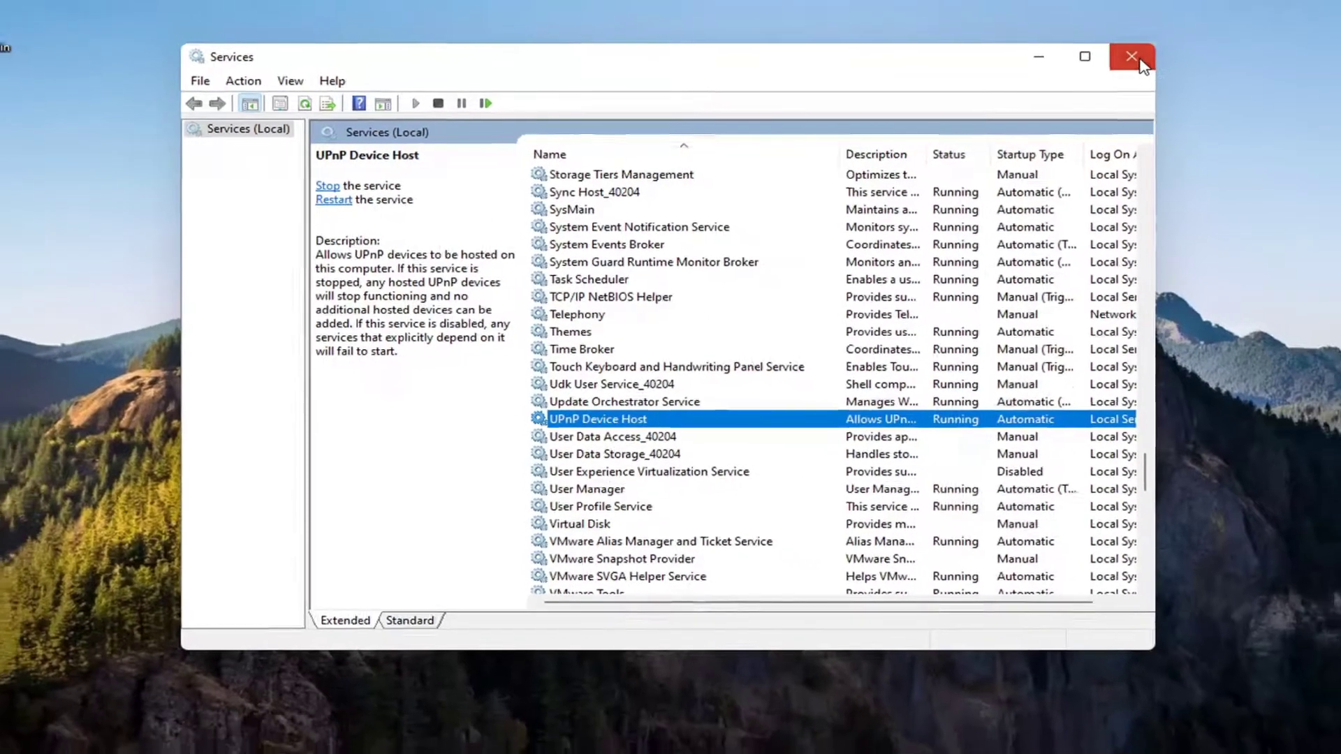
# Close Services and bring up the Start button's quick-link menu with shutdown options.
pyautogui.click(1182, 49)
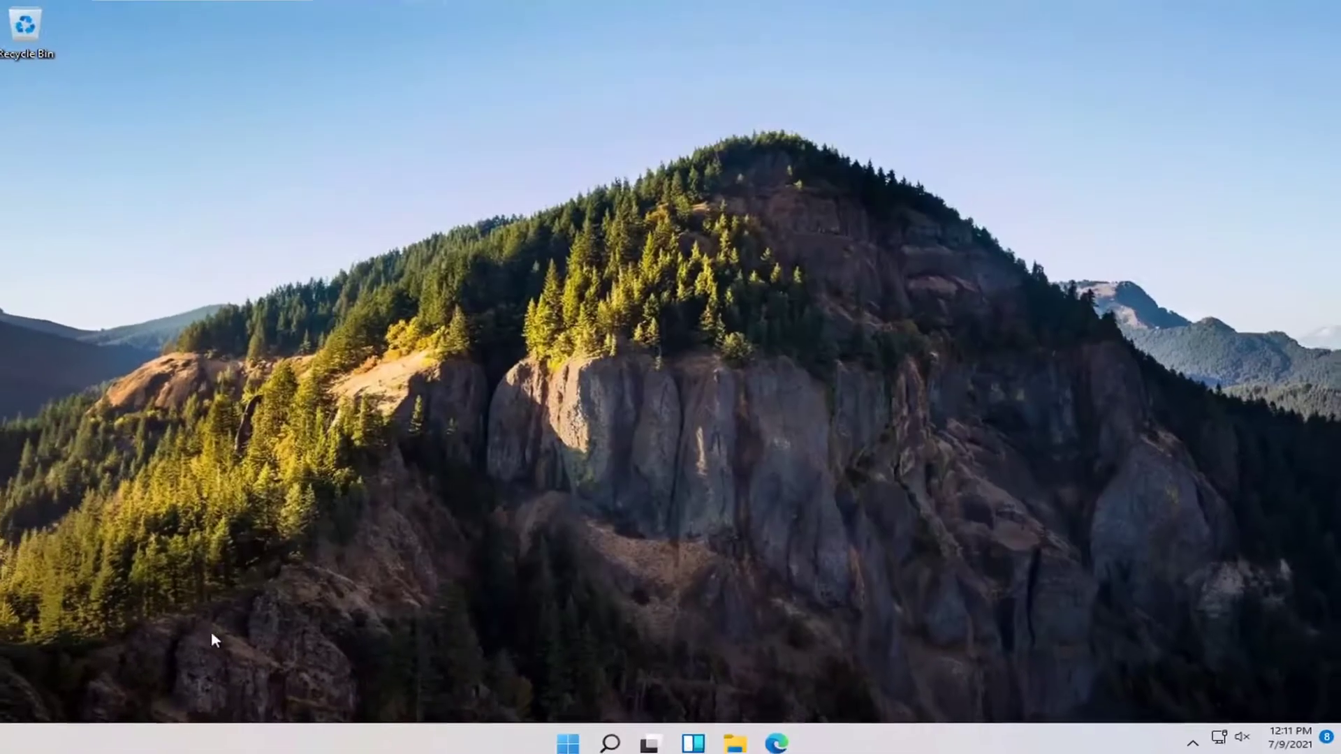
pyautogui.rightClick(568, 743)
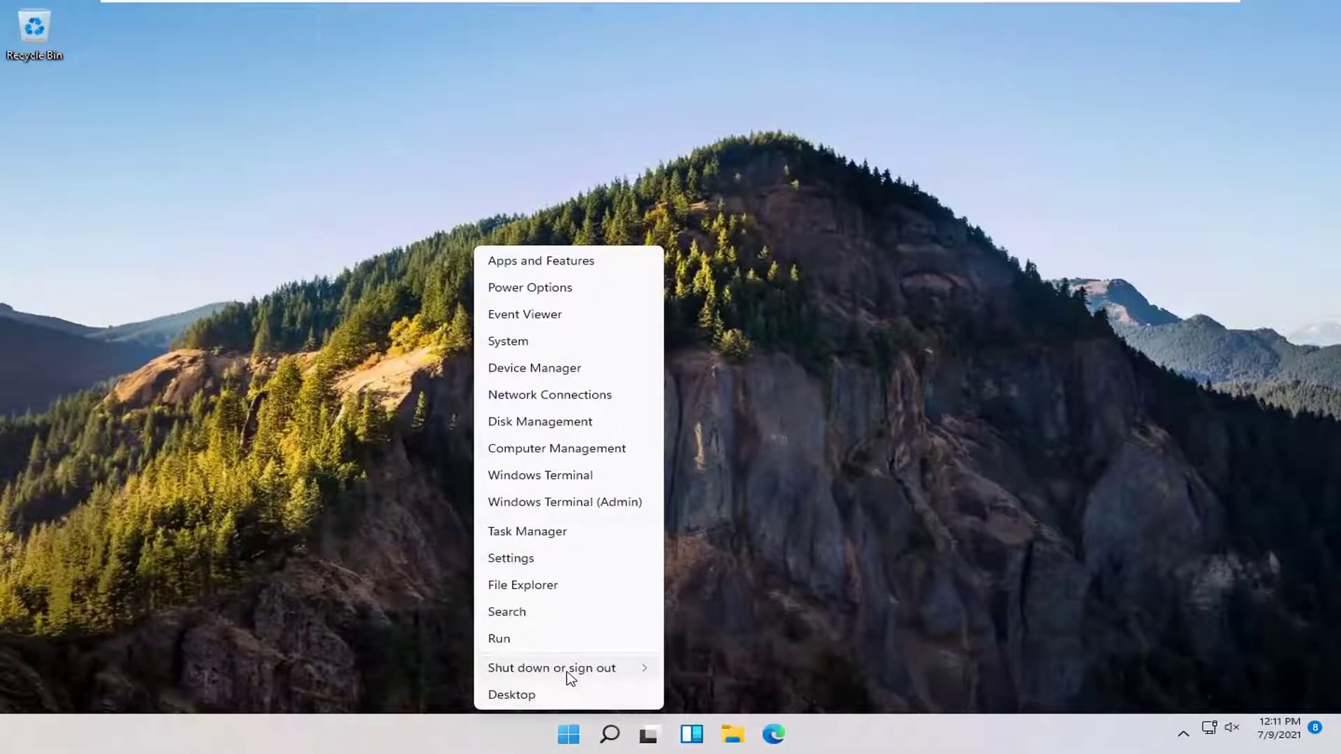